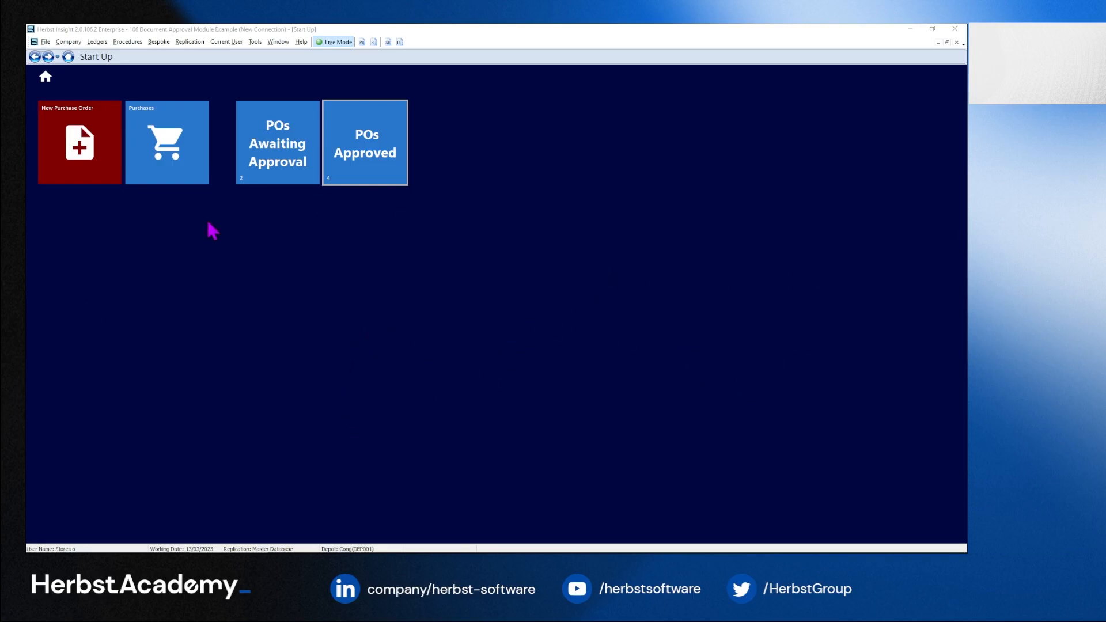
# Create a new purchase order, search the suppliers for "buster prod" and choose Buster Products
pyautogui.click(110, 173)
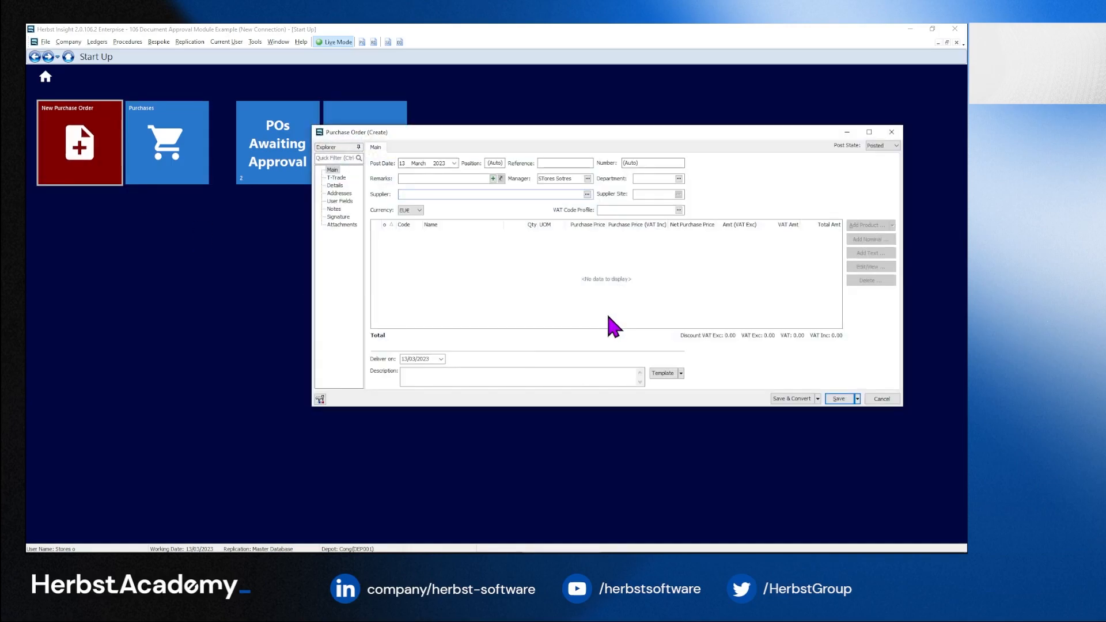
pyautogui.write('buster prod')
pyautogui.press('Return')
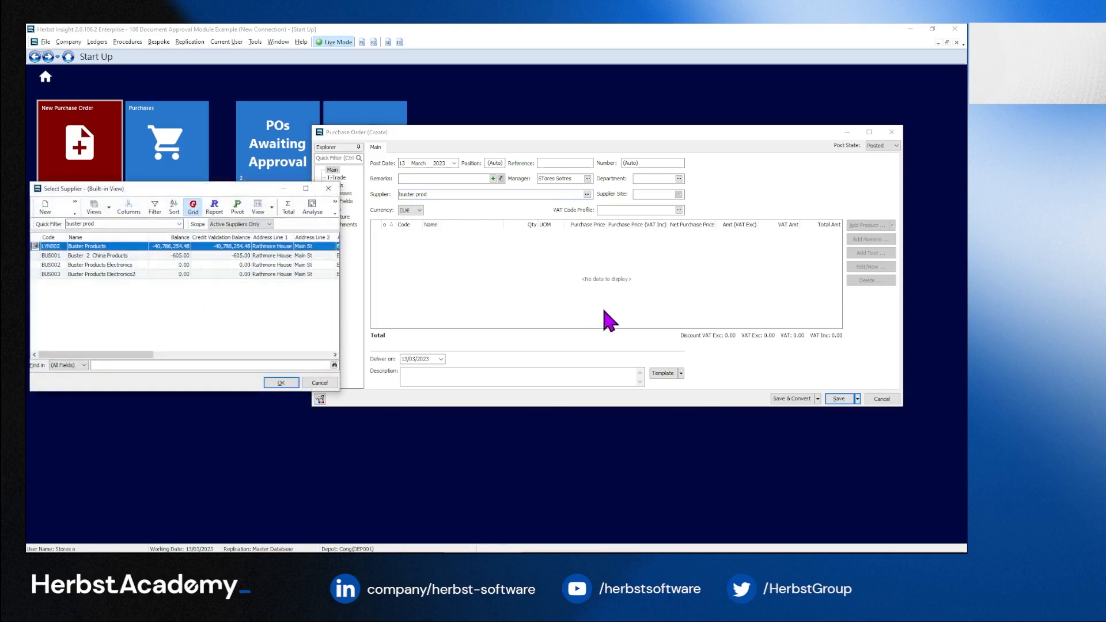
pyautogui.doubleClick(156, 247)
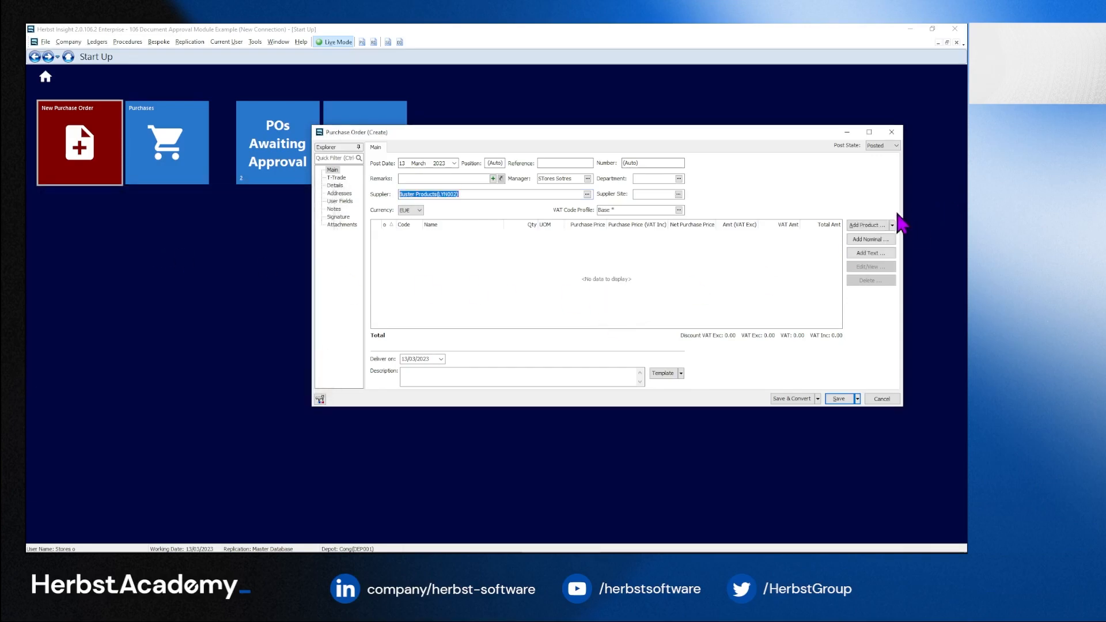
# Open the multiple-product selection for the purchase order and list the raw material group's products
pyautogui.click(866, 226)
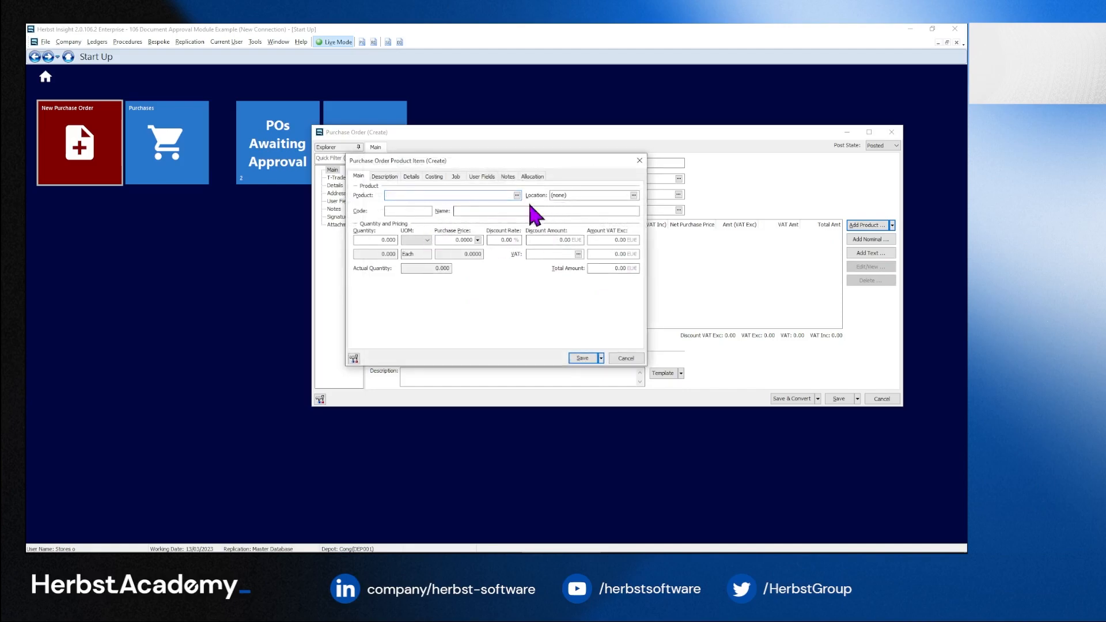
pyautogui.click(633, 359)
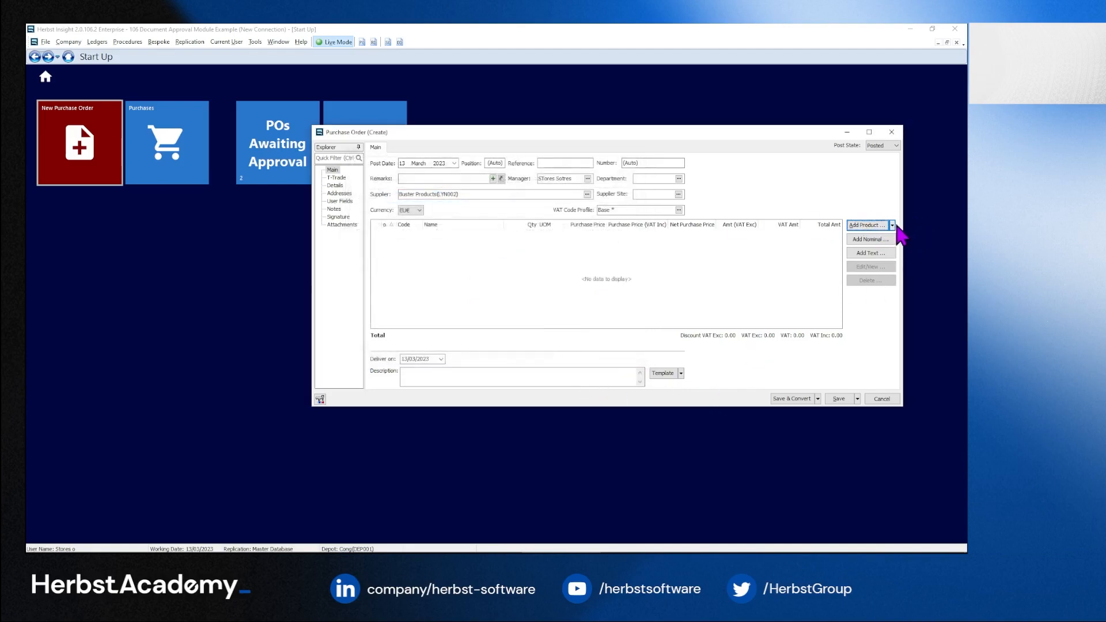
pyautogui.click(892, 225)
pyautogui.click(887, 241)
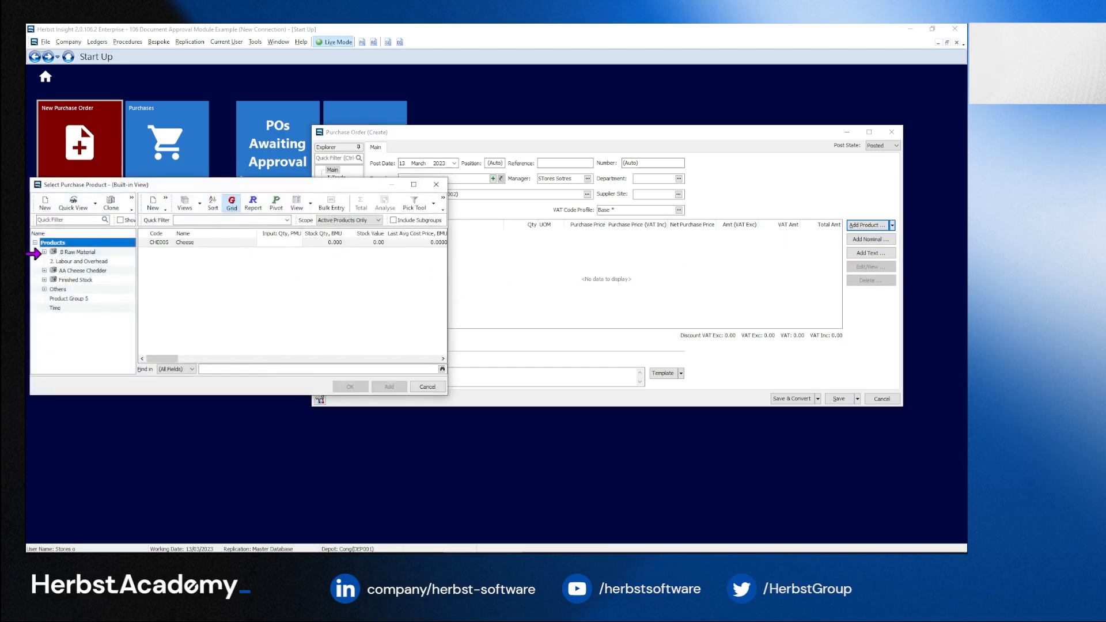
pyautogui.click(63, 254)
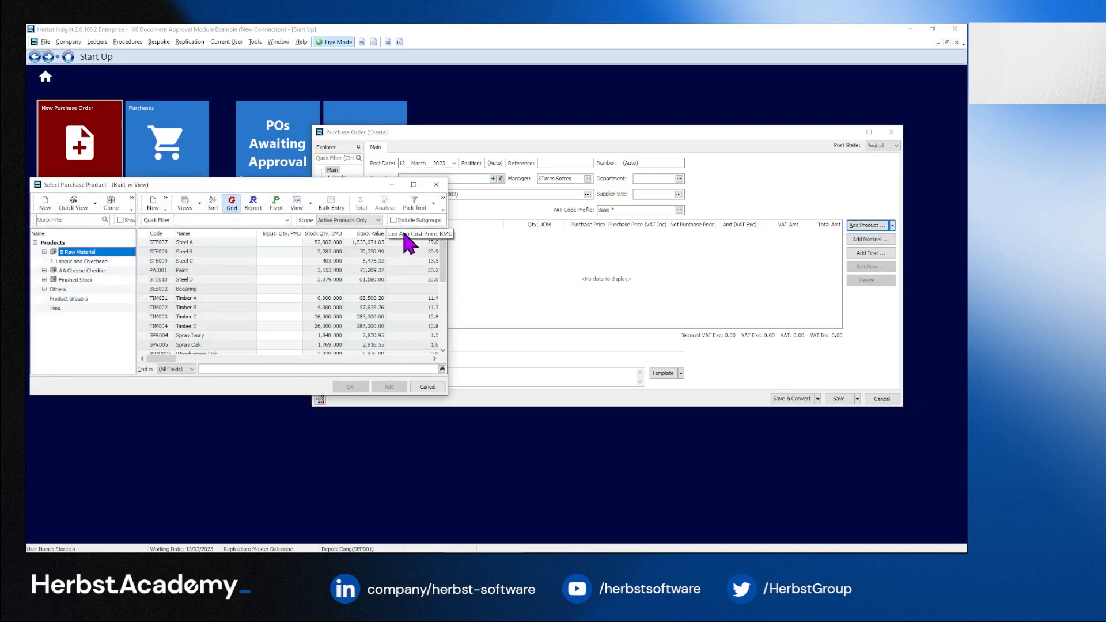
# Add Steel A, Steel B, Steel C and Paint with a quantity of 100 each, and save the purchase order
pyautogui.click(272, 243)
pyautogui.write('100')
pyautogui.press('Down')
pyautogui.write('100')
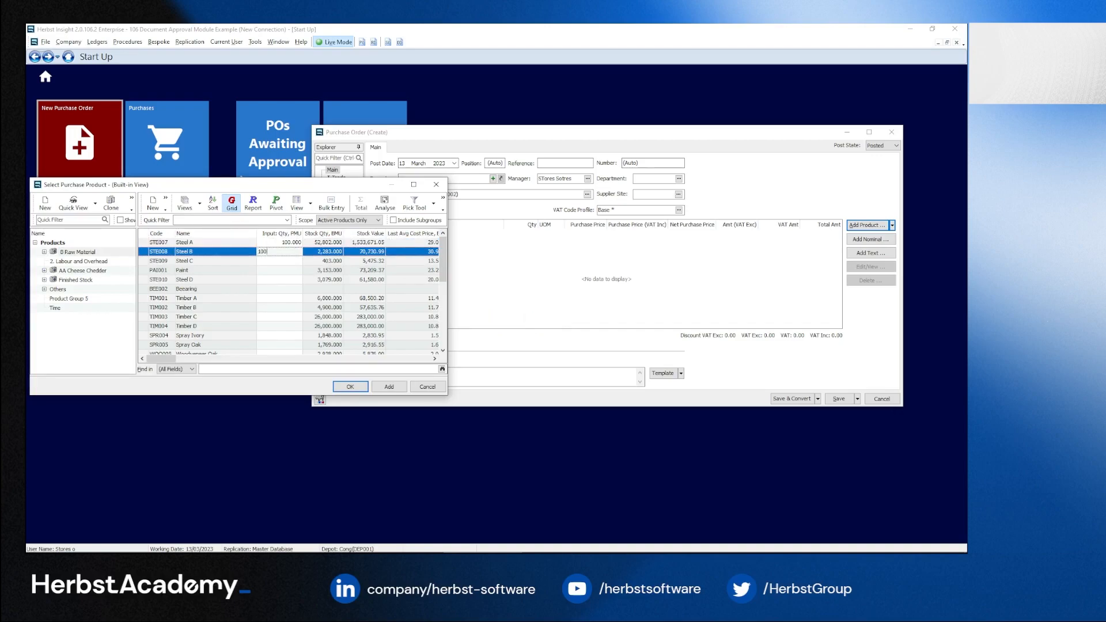
pyautogui.press('Down')
pyautogui.write('100')
pyautogui.press('Down')
pyautogui.write('1')
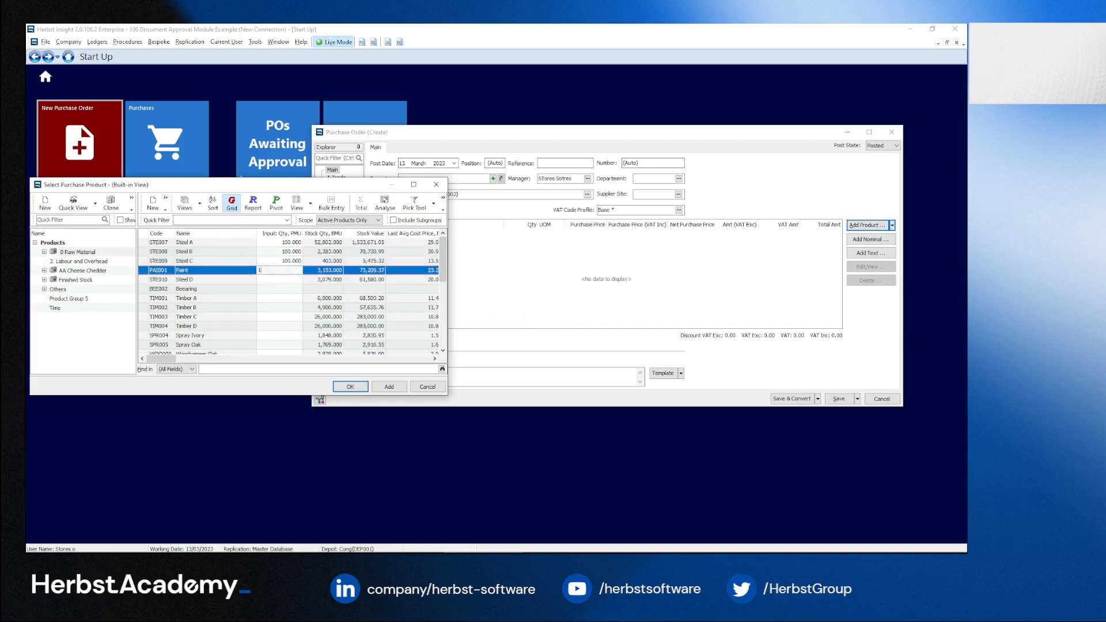
pyautogui.press('Return')
pyautogui.click(352, 387)
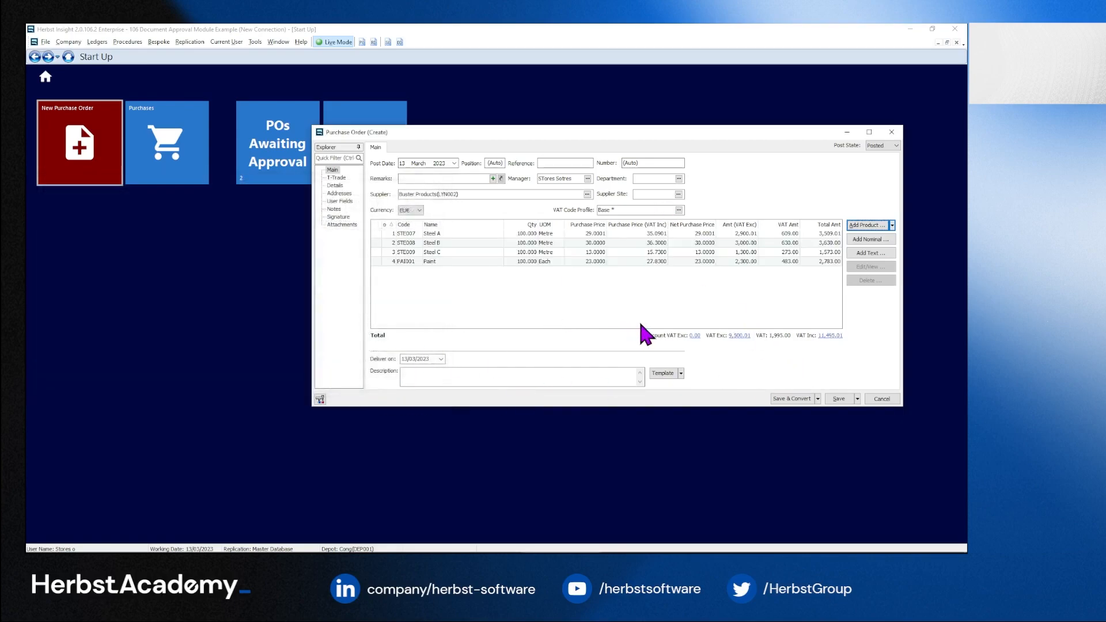
pyautogui.click(845, 401)
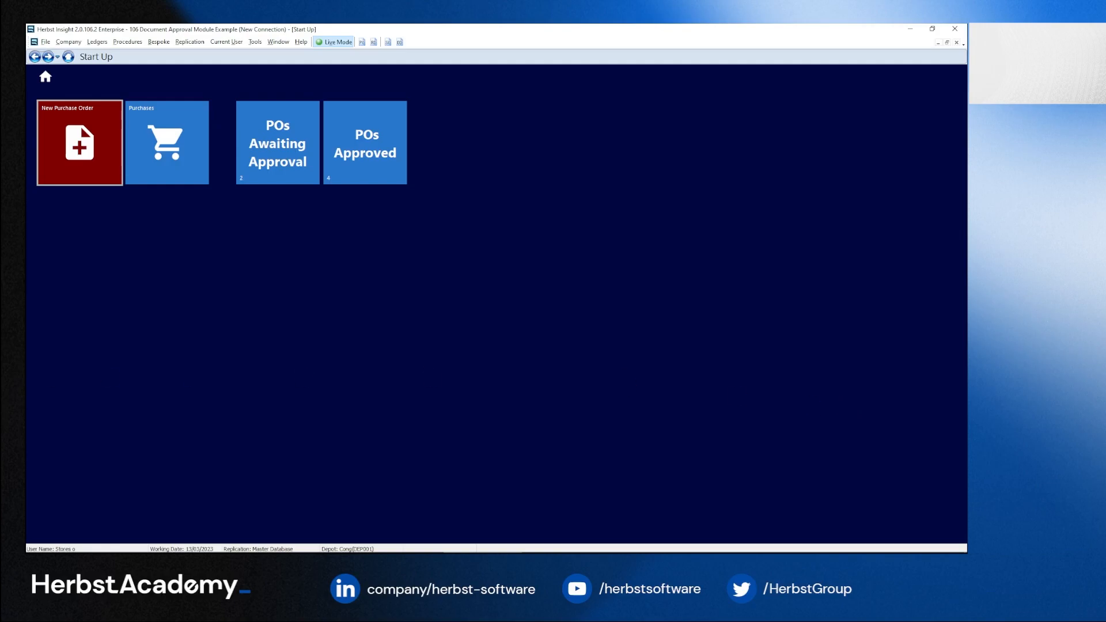
# Open the newest Buster Products order from the purchase orders awaiting approval
pyautogui.click(269, 161)
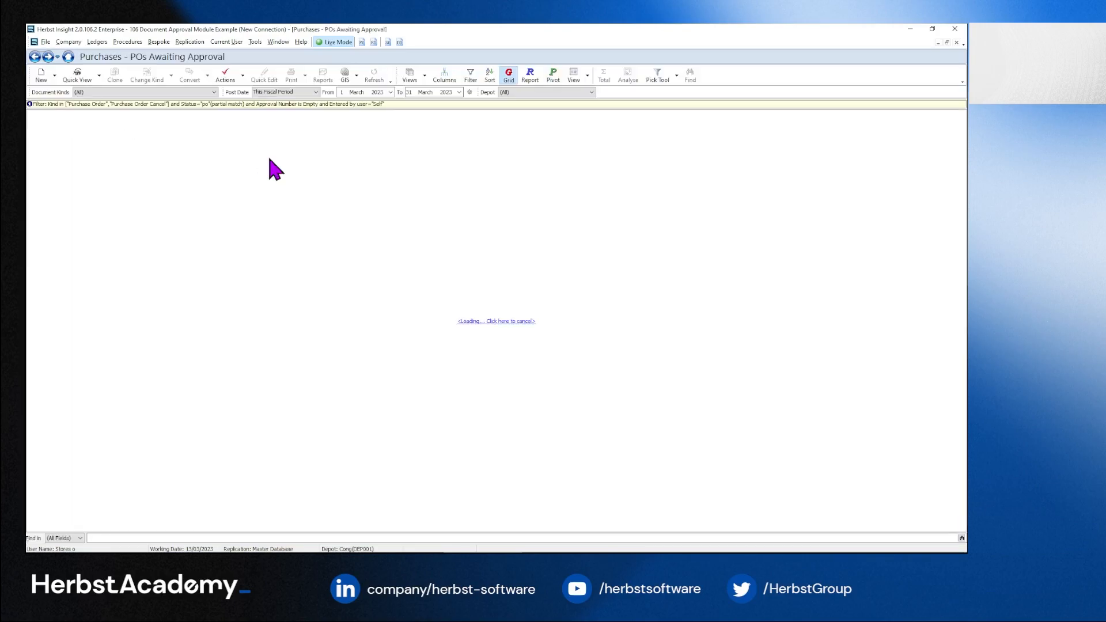
pyautogui.doubleClick(270, 162)
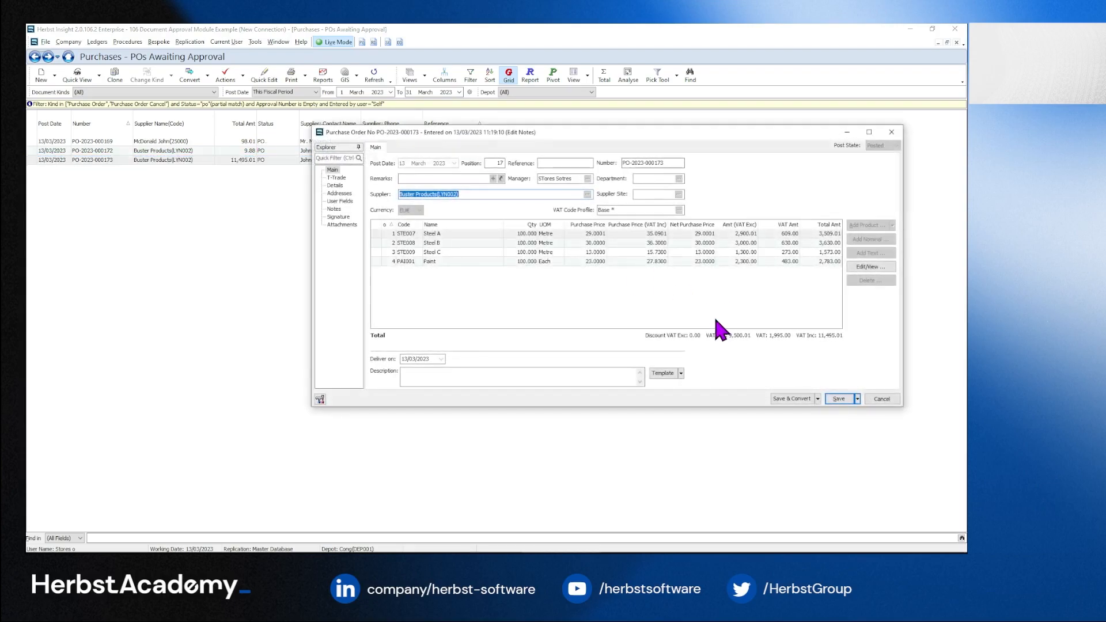
# Edit the order quantities in the grid to Steel A 50, Steel B 50, Steel C 45 and Paint 120, and save the order
pyautogui.click(526, 233)
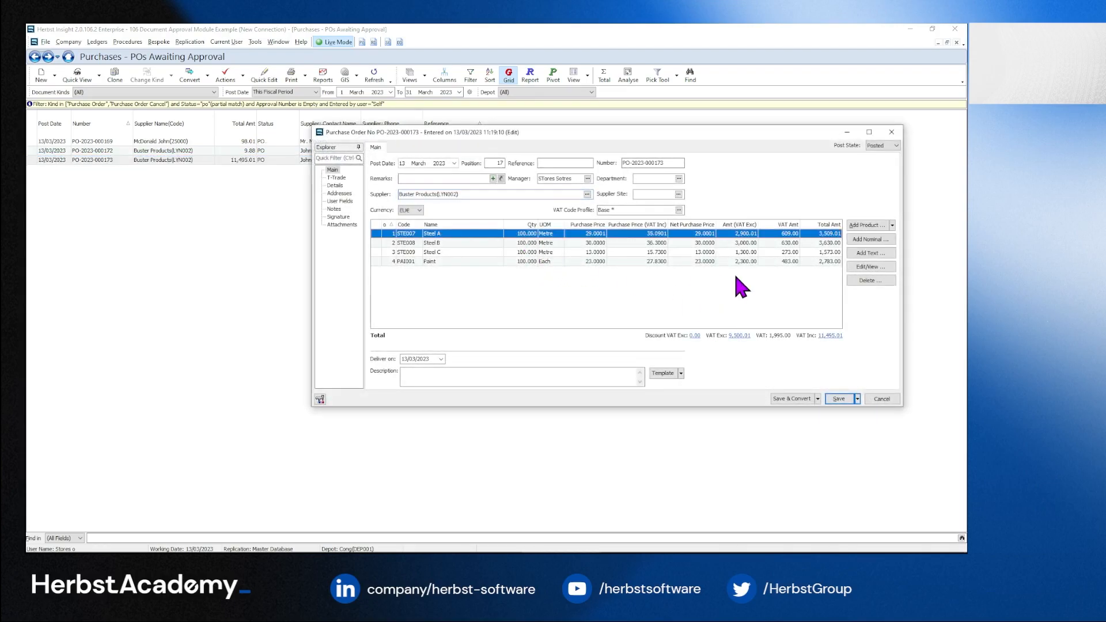
pyautogui.rightClick(520, 234)
pyautogui.click(548, 307)
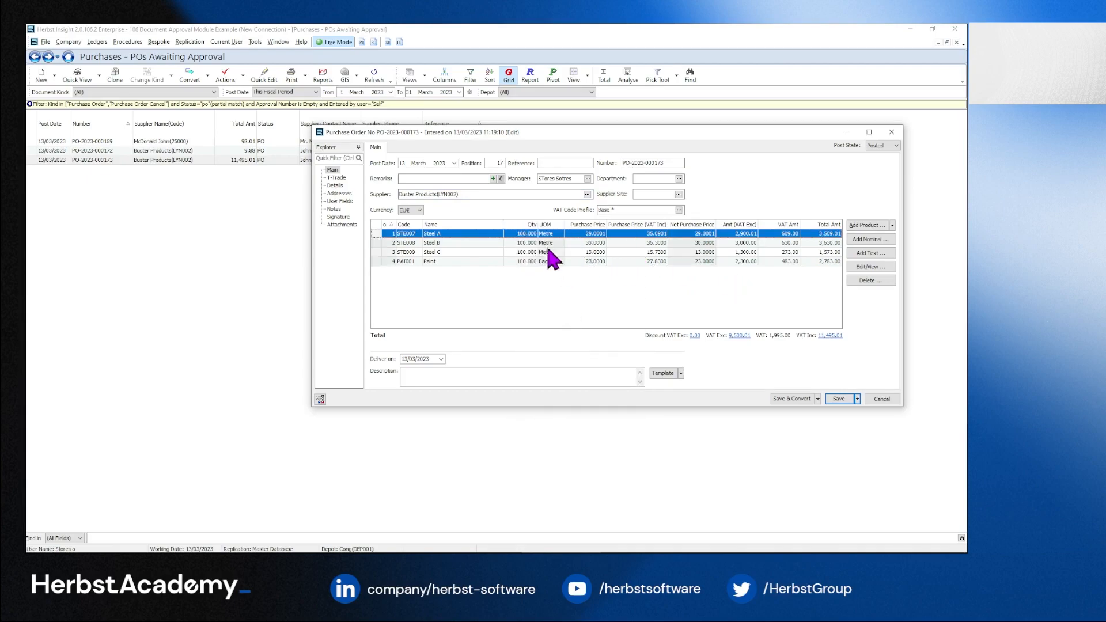
pyautogui.write('50')
pyautogui.press('Down')
pyautogui.write('50')
pyautogui.press('Down')
pyautogui.write('45')
pyautogui.press('Down')
pyautogui.write('120')
pyautogui.click(839, 398)
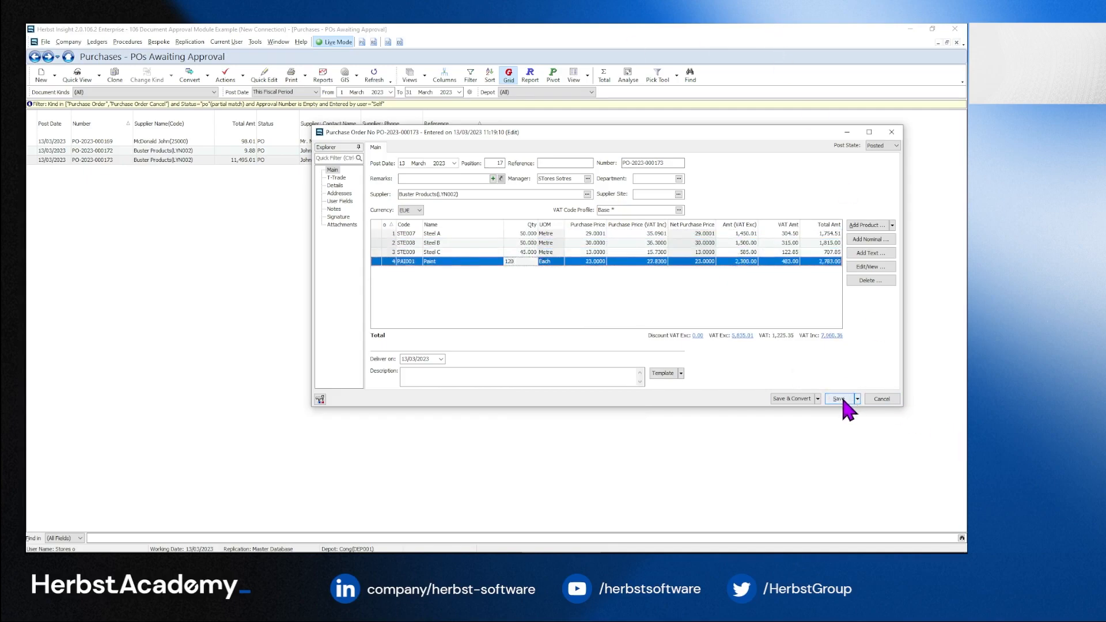
pyautogui.write('a')
pyautogui.click(512, 324)
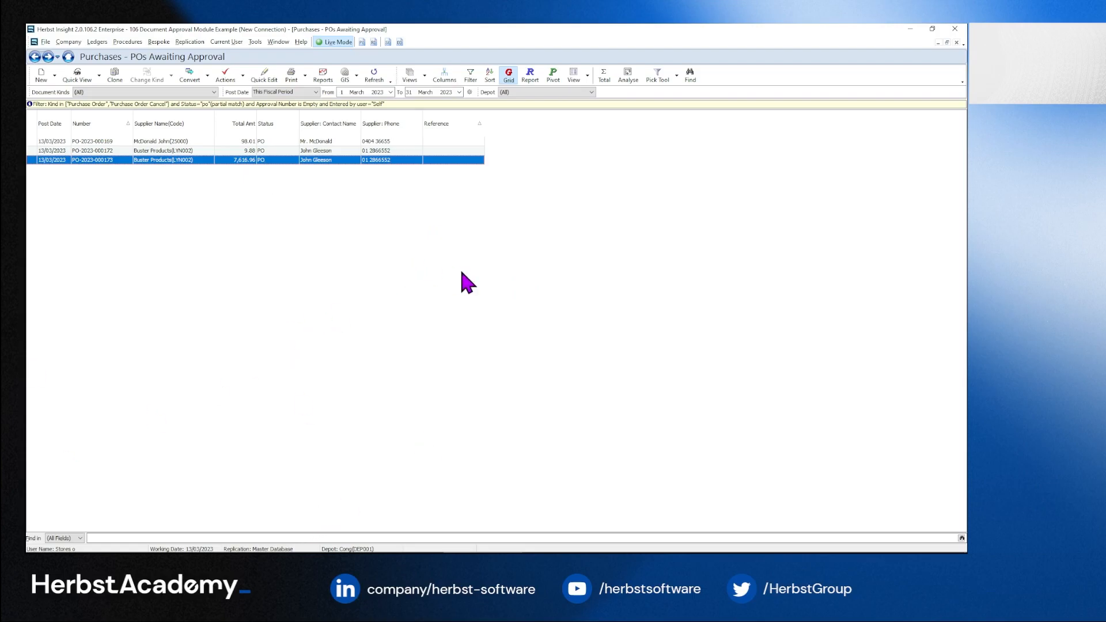
# Switch to the approver's Herbst Insight window and list the purchase orders awaiting approval, limited to the Working Date post date
pyautogui.moveTo(248, 533)
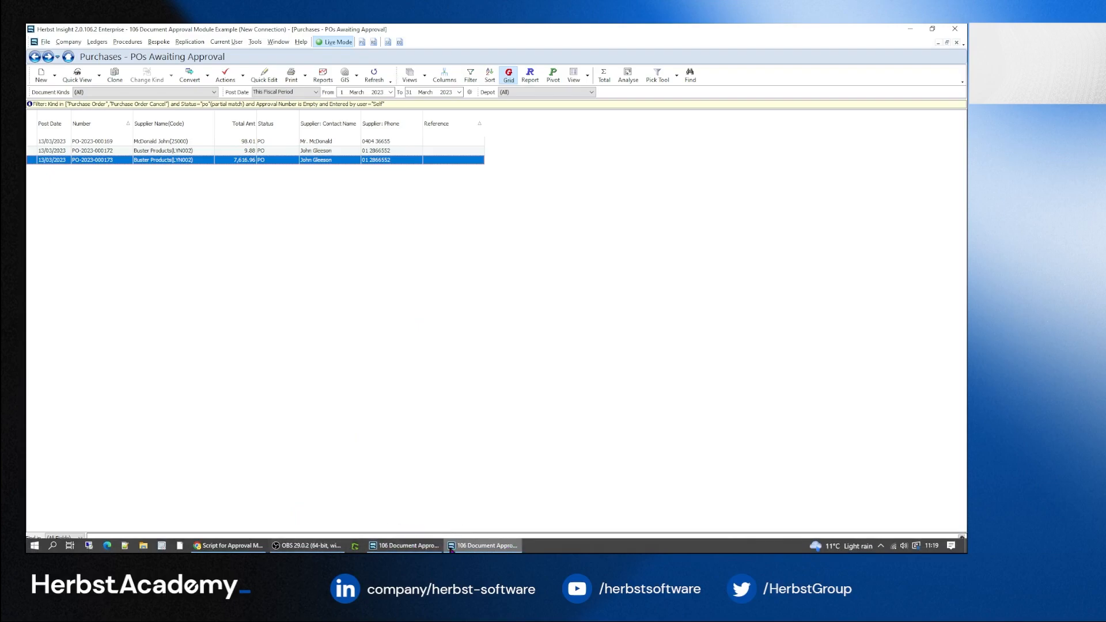
pyautogui.click(419, 547)
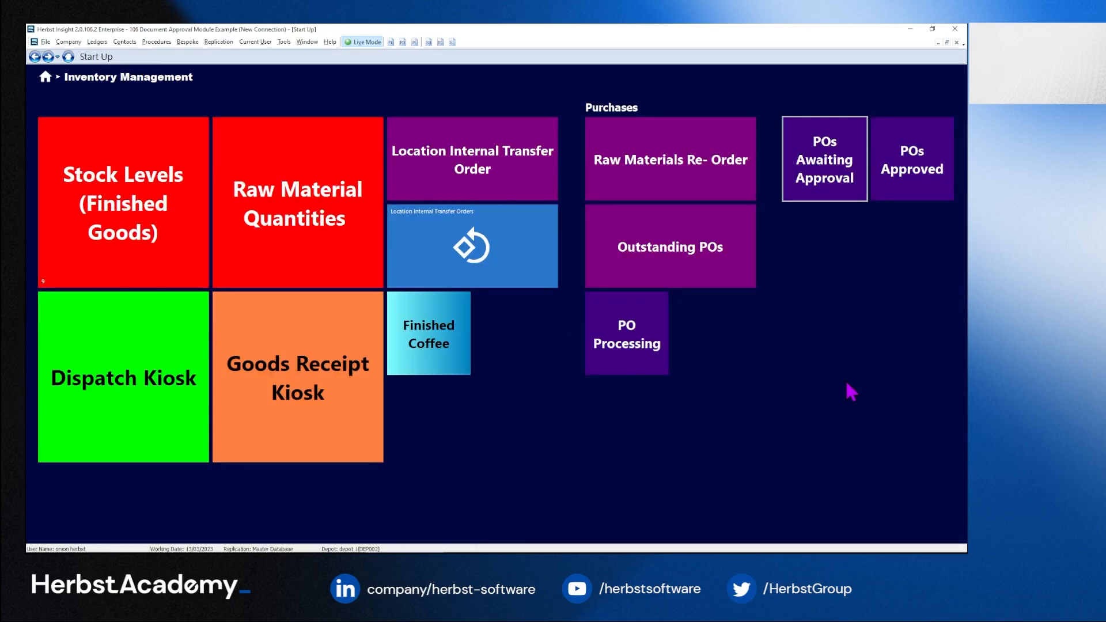
pyautogui.click(834, 173)
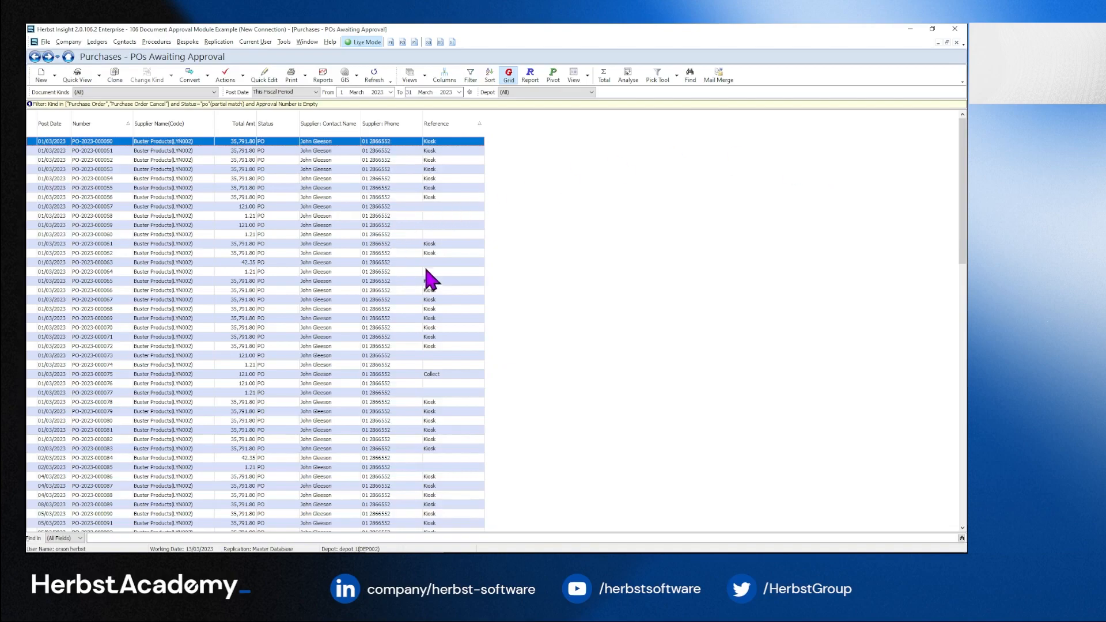
pyautogui.scroll(-14, 425, 262)
pyautogui.click(275, 92)
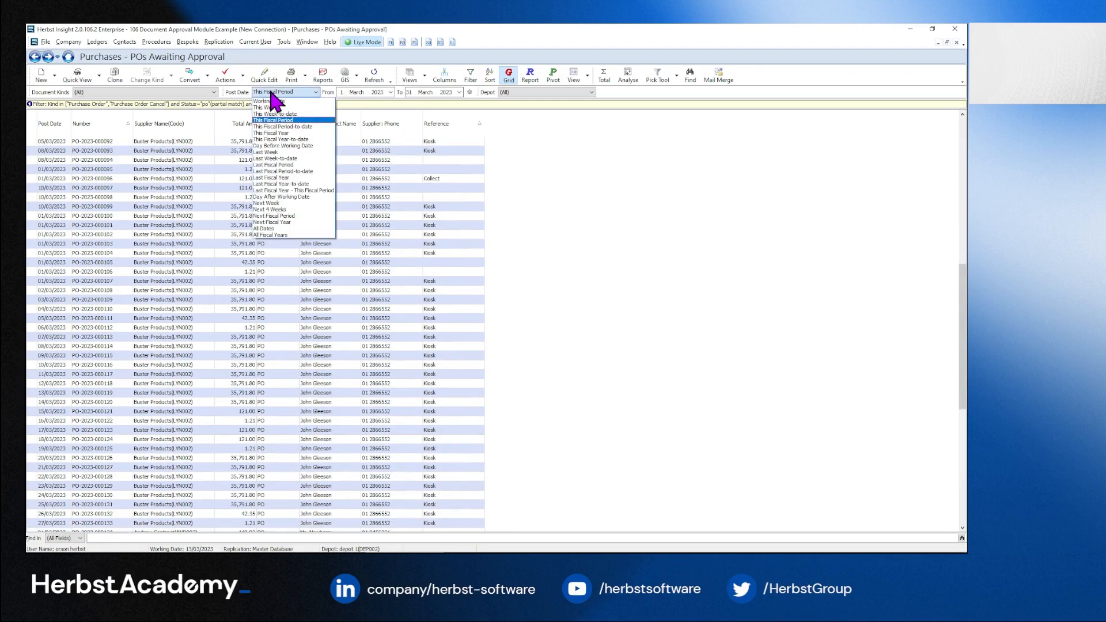
pyautogui.click(271, 100)
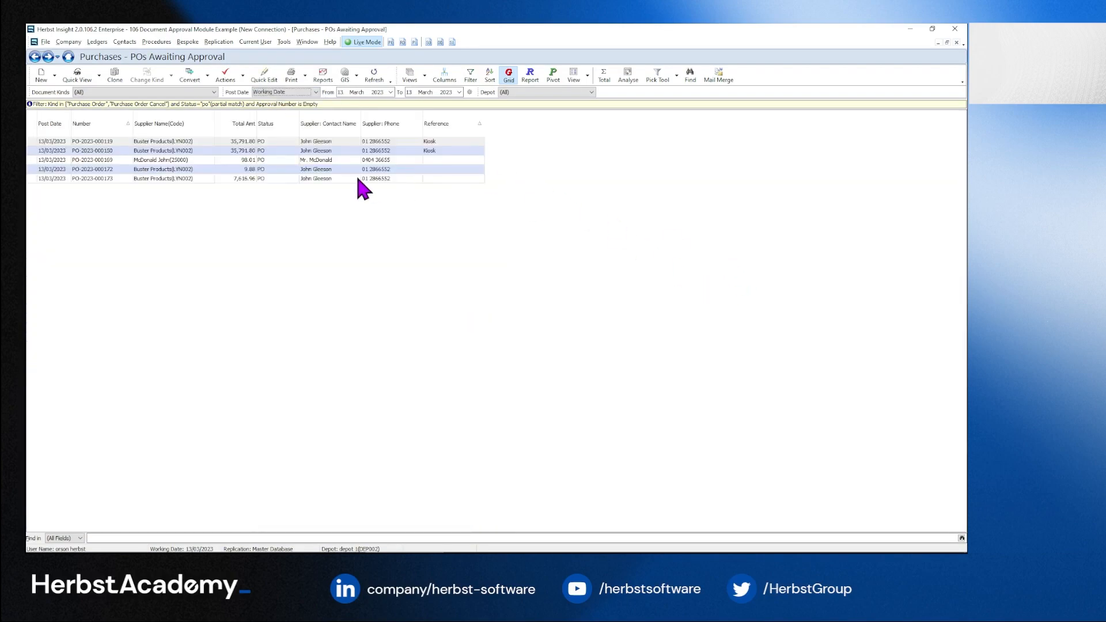
# Show the items quick view for the newest Buster Products order and enlarge its pane to review the order lines
pyautogui.click(316, 179)
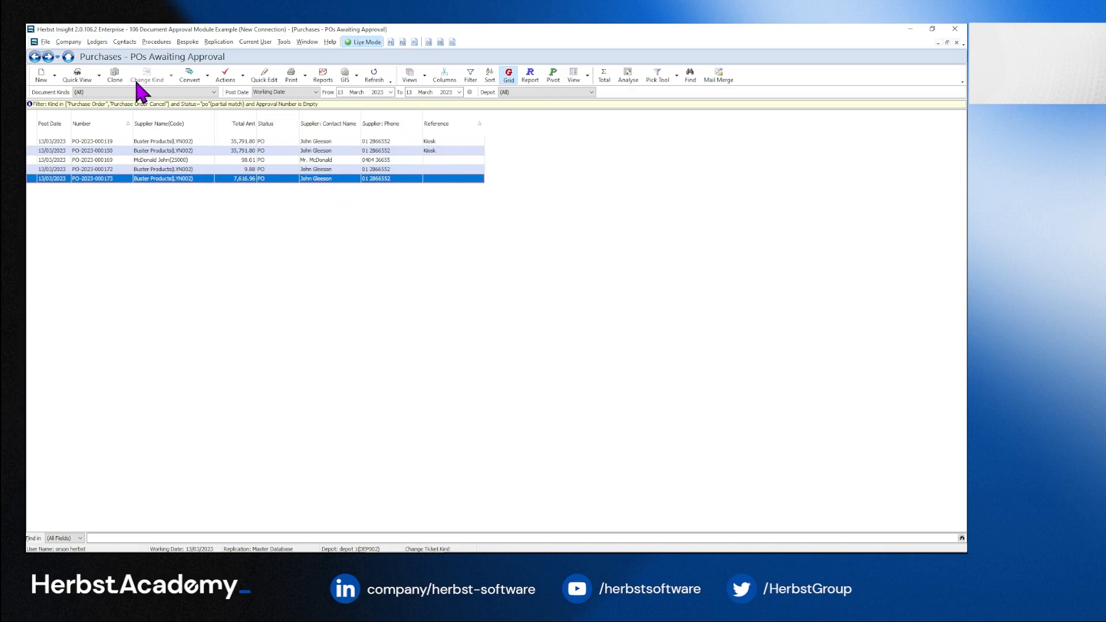
pyautogui.click(99, 76)
pyautogui.click(92, 116)
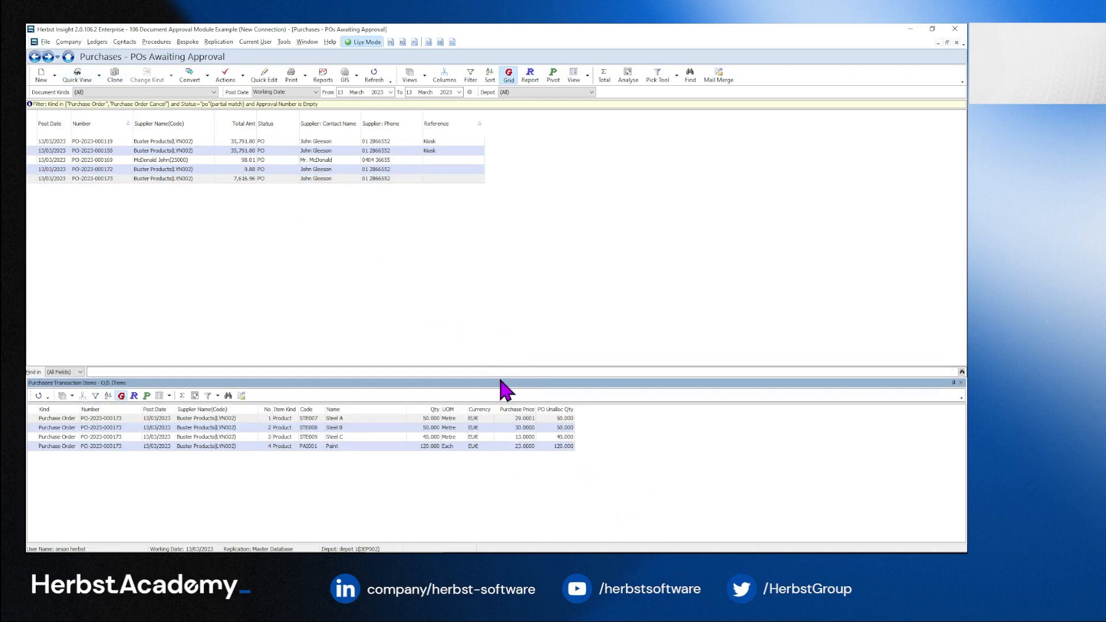
pyautogui.moveTo(501, 366); pyautogui.dragTo(461, 314)
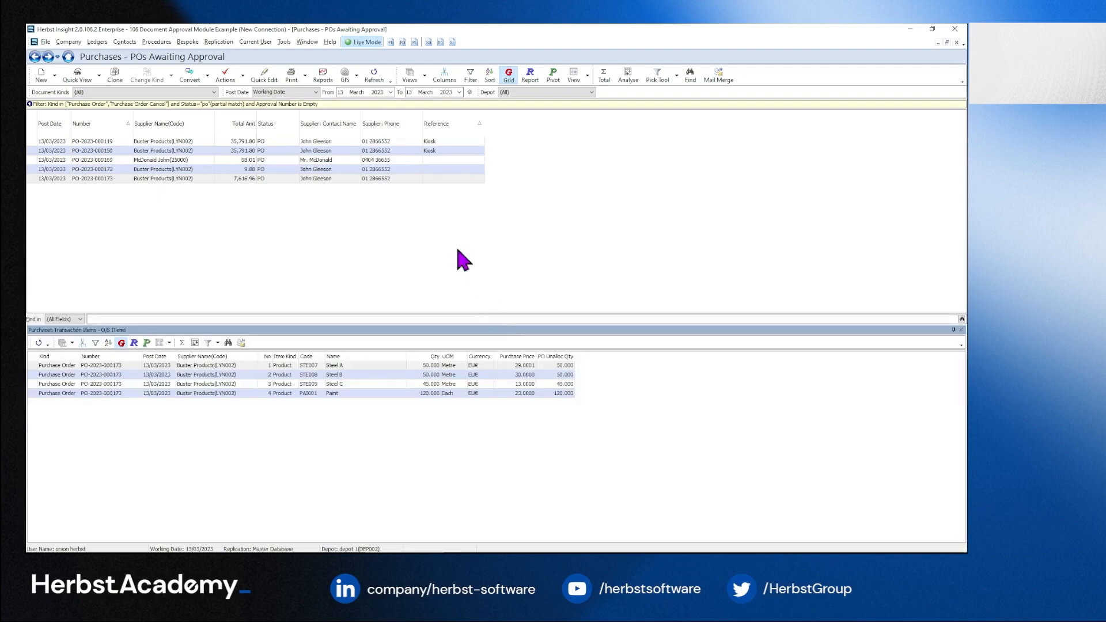
pyautogui.click(100, 75)
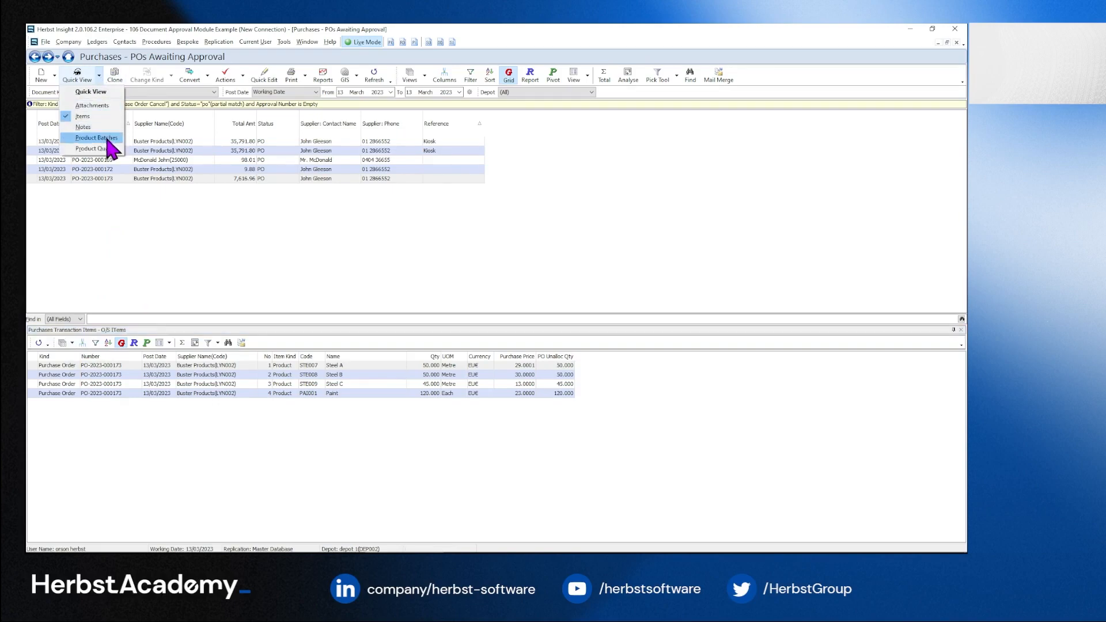
pyautogui.click(670, 471)
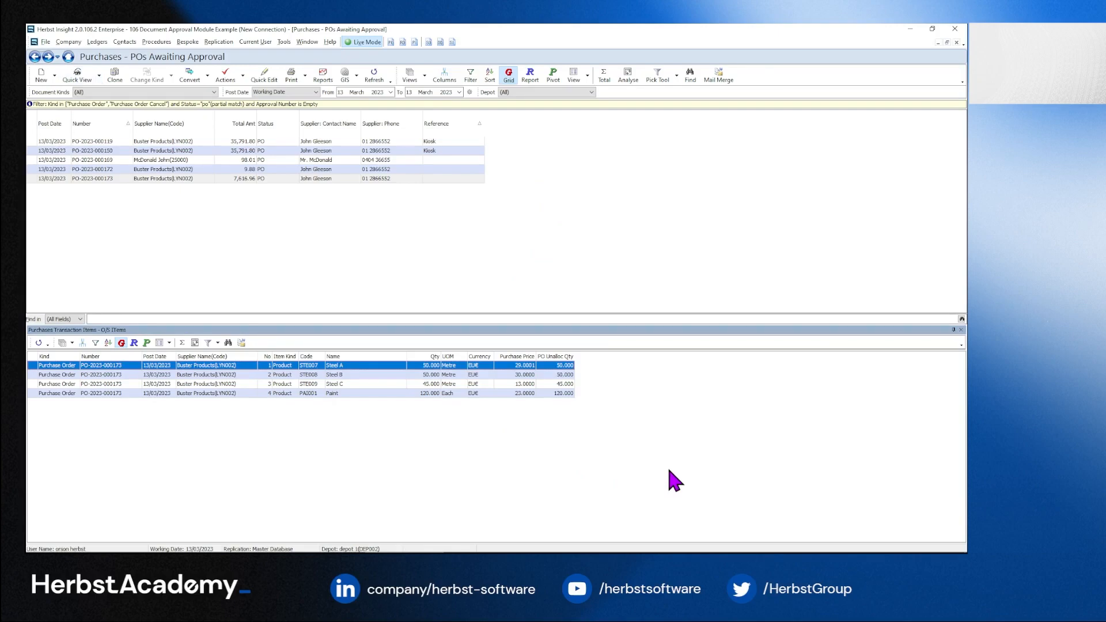
# Approve the newest Buster Products purchase order
pyautogui.click(259, 178)
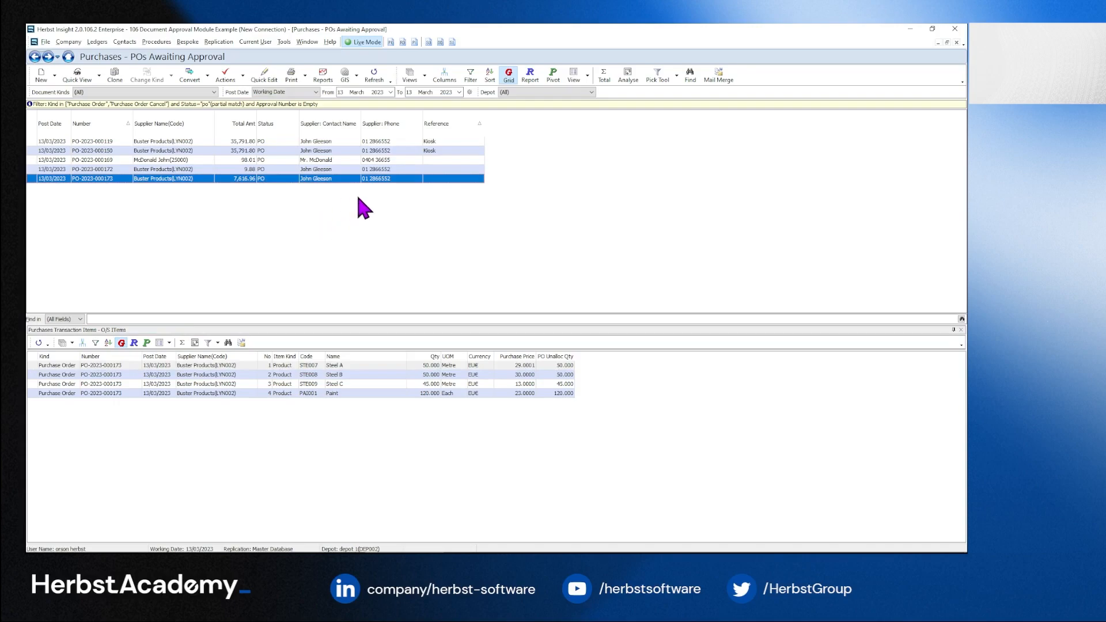
pyautogui.click(243, 76)
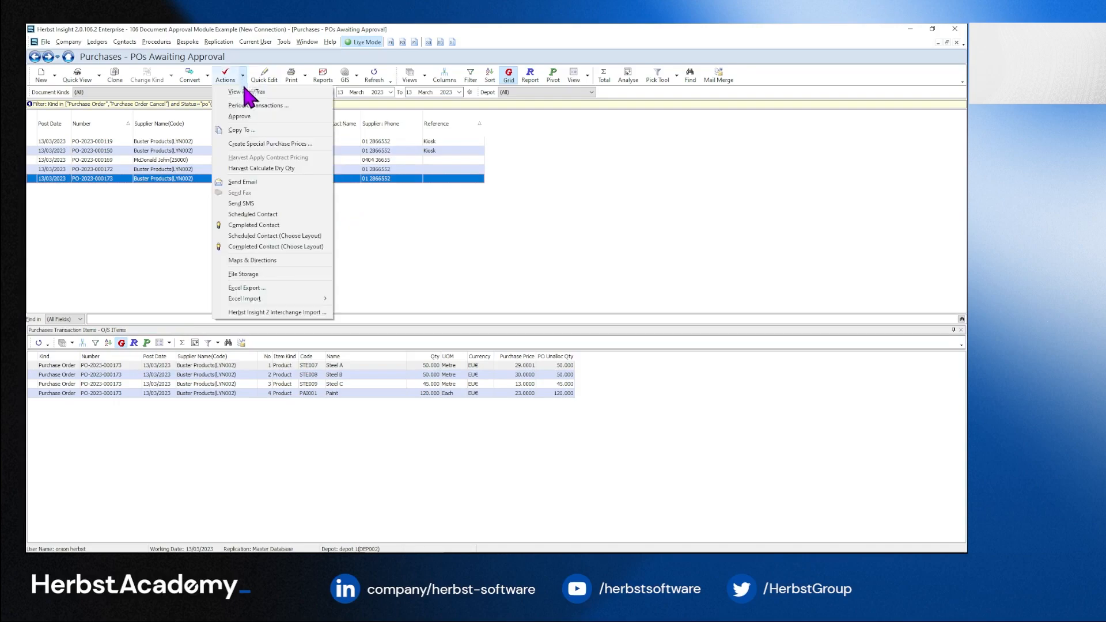
pyautogui.click(251, 117)
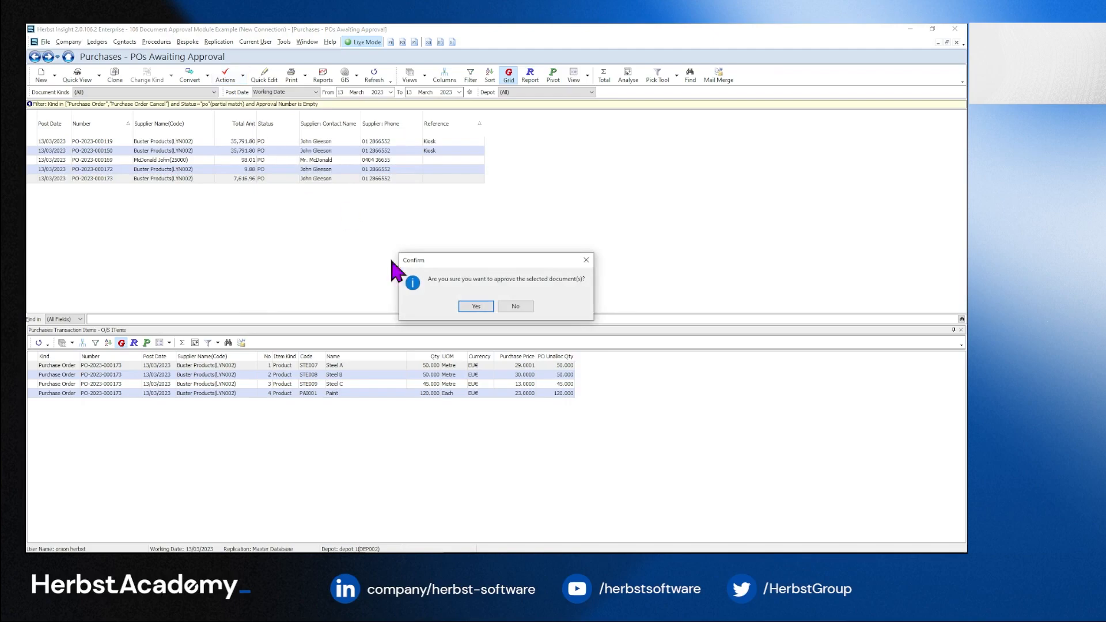
pyautogui.click(480, 304)
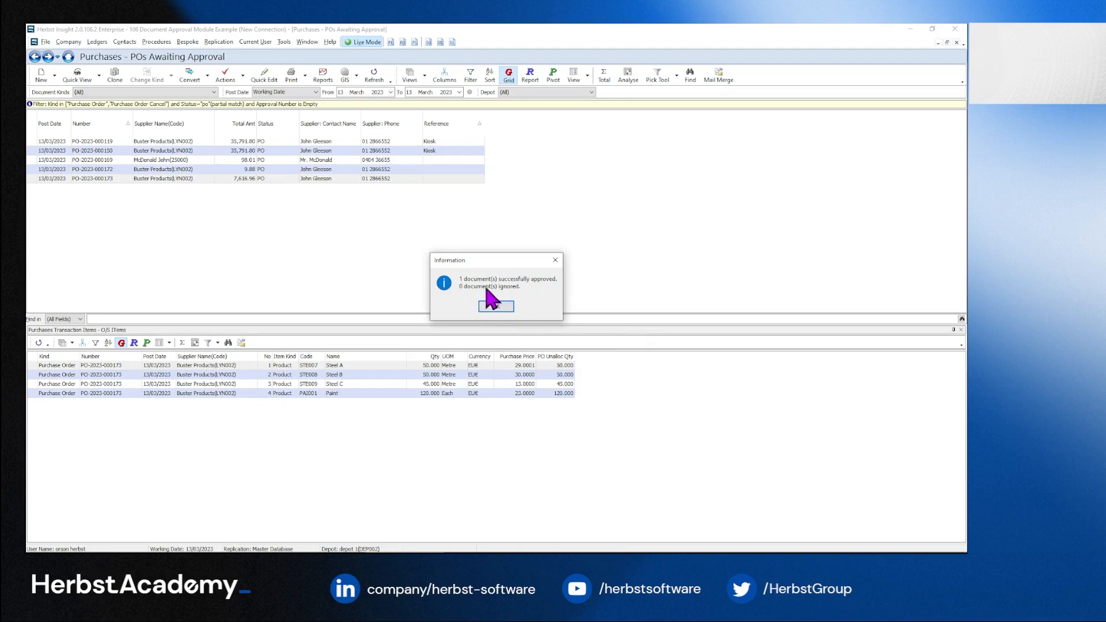
pyautogui.click(496, 307)
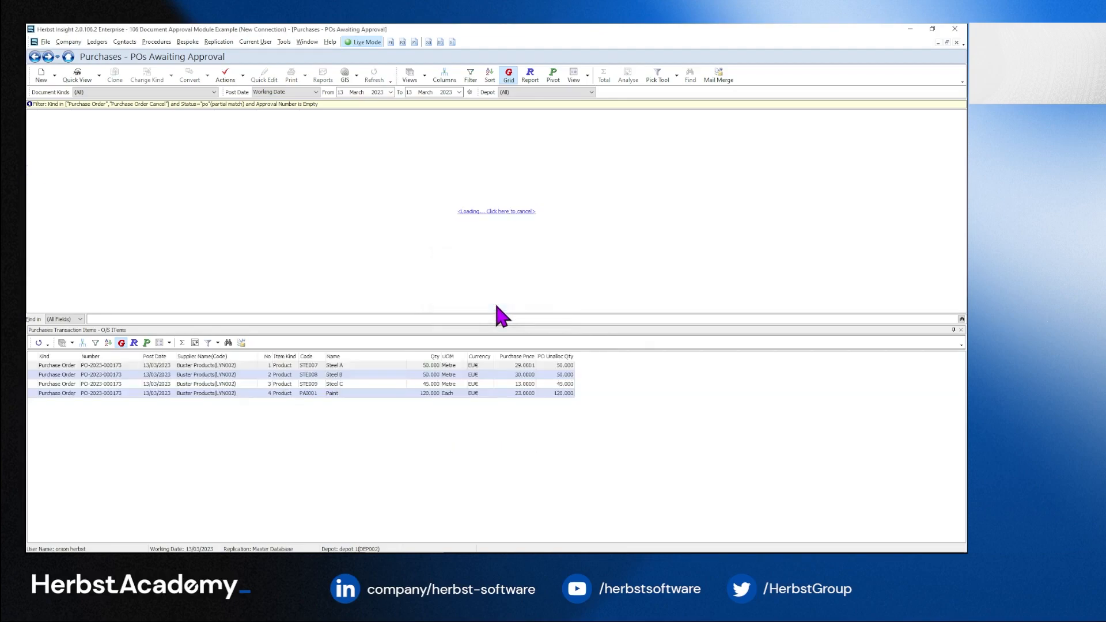
# Open the Buster Products order for Chemical A, Fine Sand A, Chemical B and Bag A, and set Chemical A's purchase price to 2.05
pyautogui.click(260, 170)
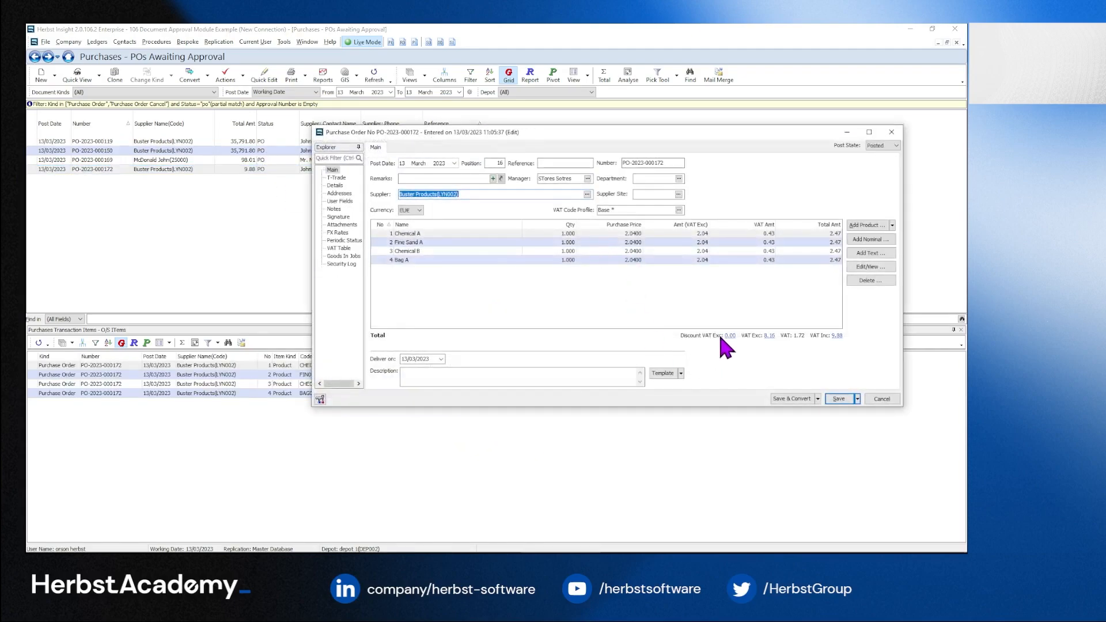
pyautogui.click(611, 238)
pyautogui.rightClick(615, 247)
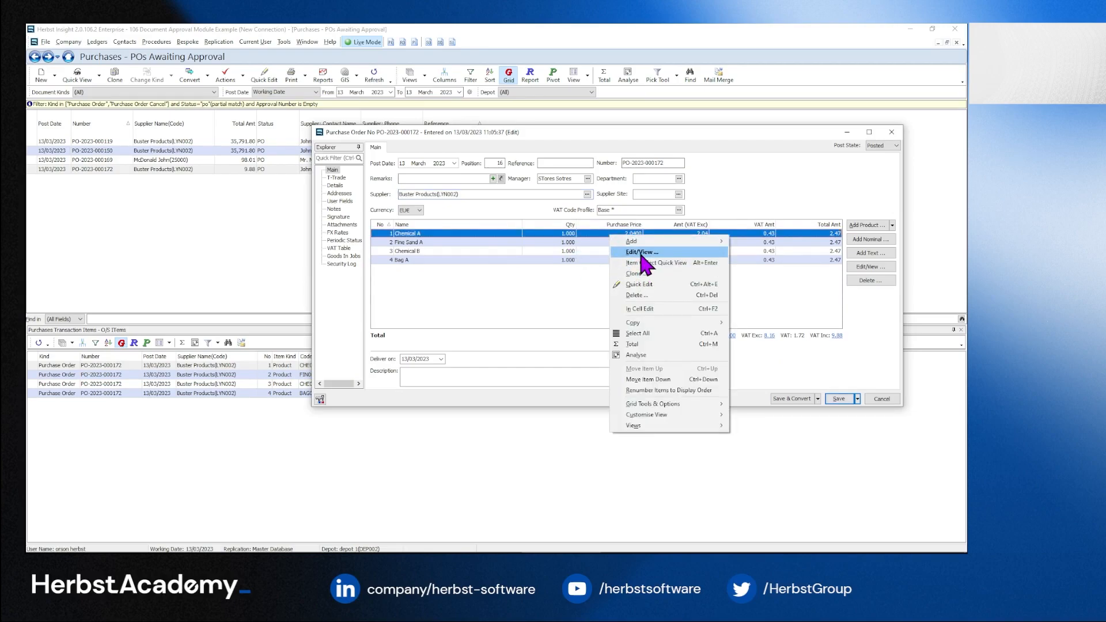
pyautogui.click(643, 310)
pyautogui.click(614, 234)
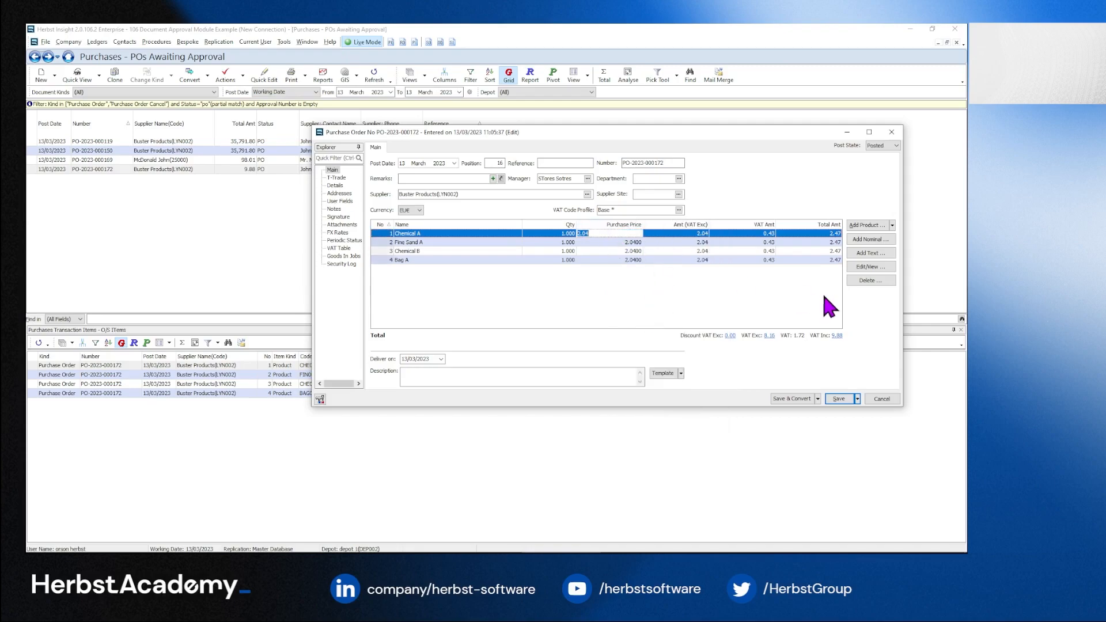
pyautogui.write('2.8')
pyautogui.press('Tab')
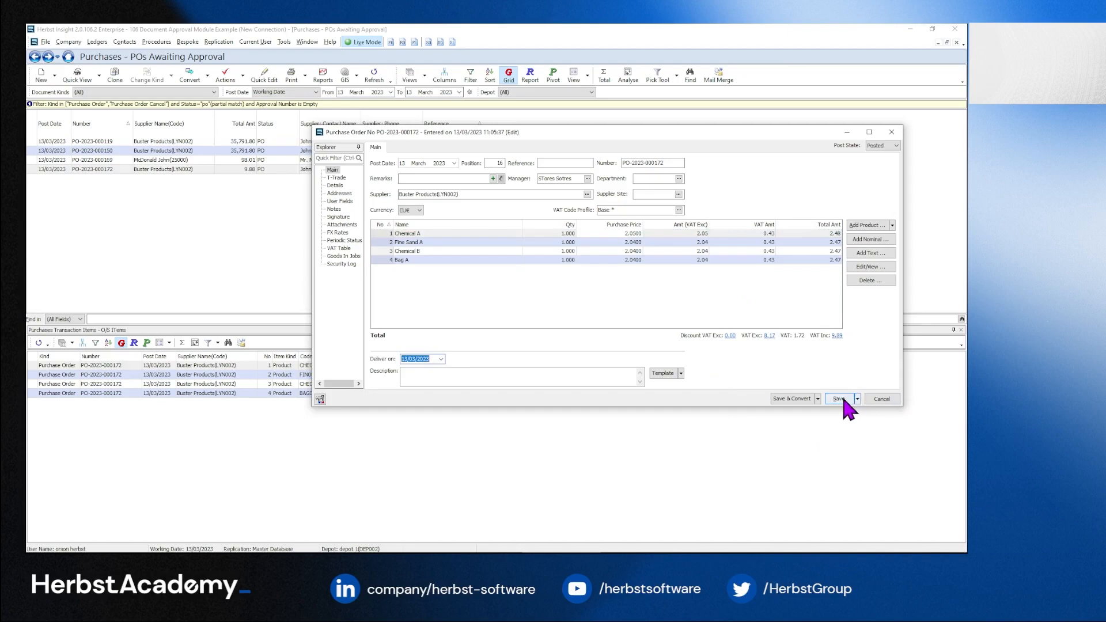
# Approve and save the edited order, entering "apprived" as the security log comment
pyautogui.click(858, 399)
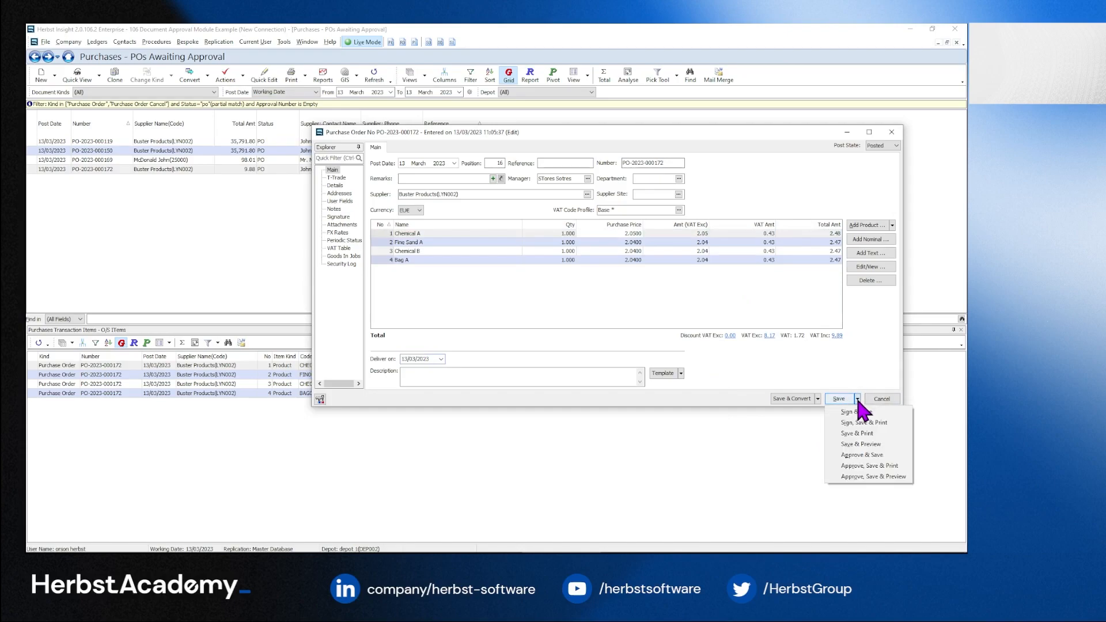
pyautogui.click(872, 458)
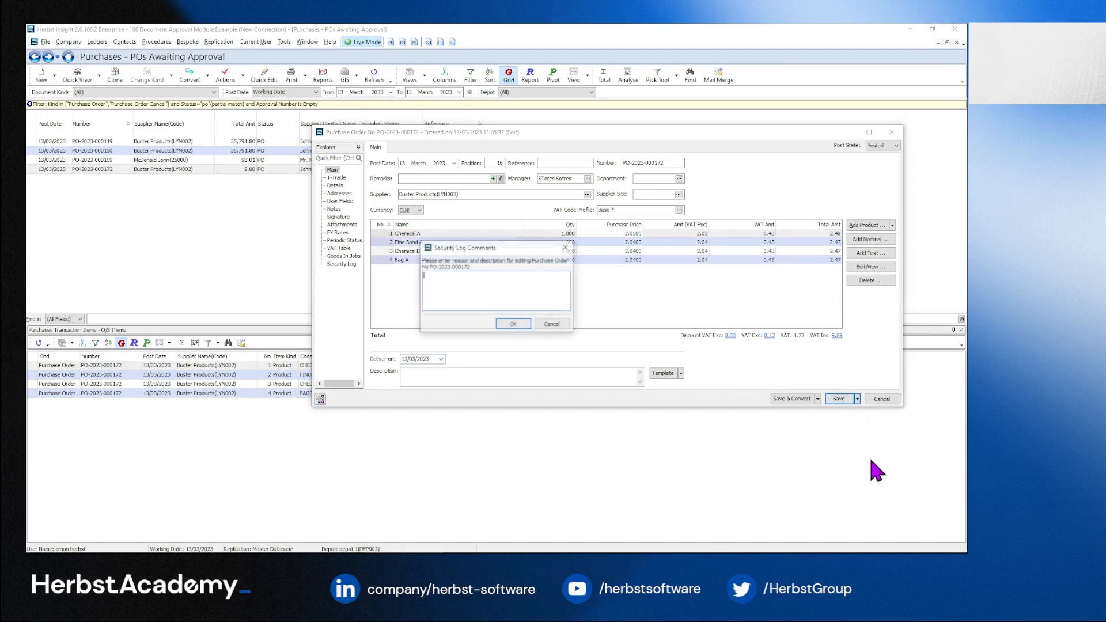
pyautogui.write('apprived')
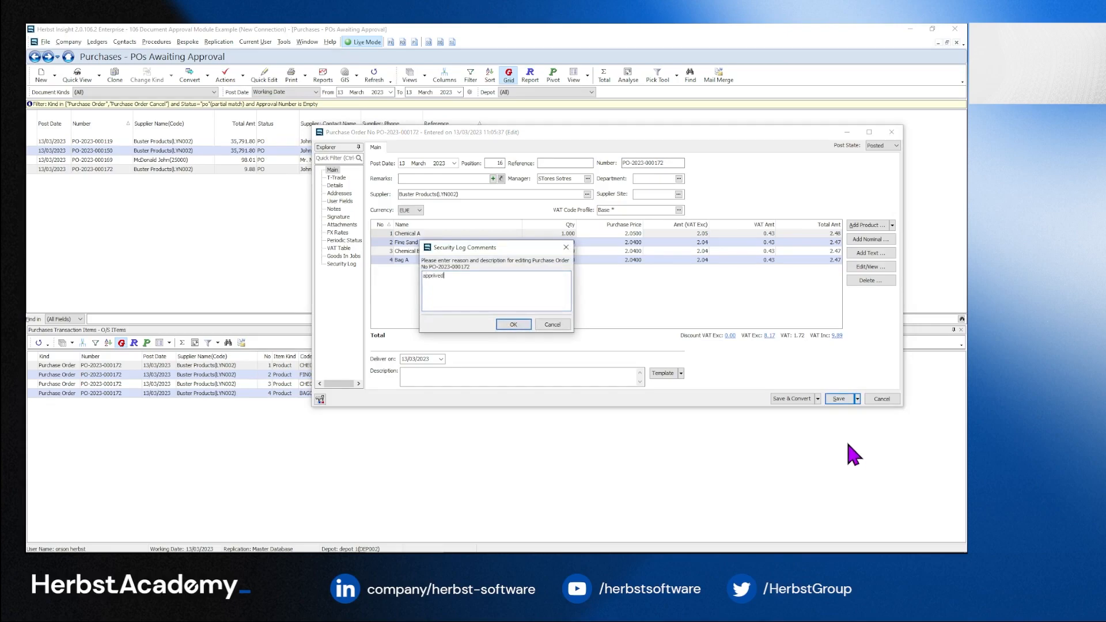
pyautogui.click(513, 324)
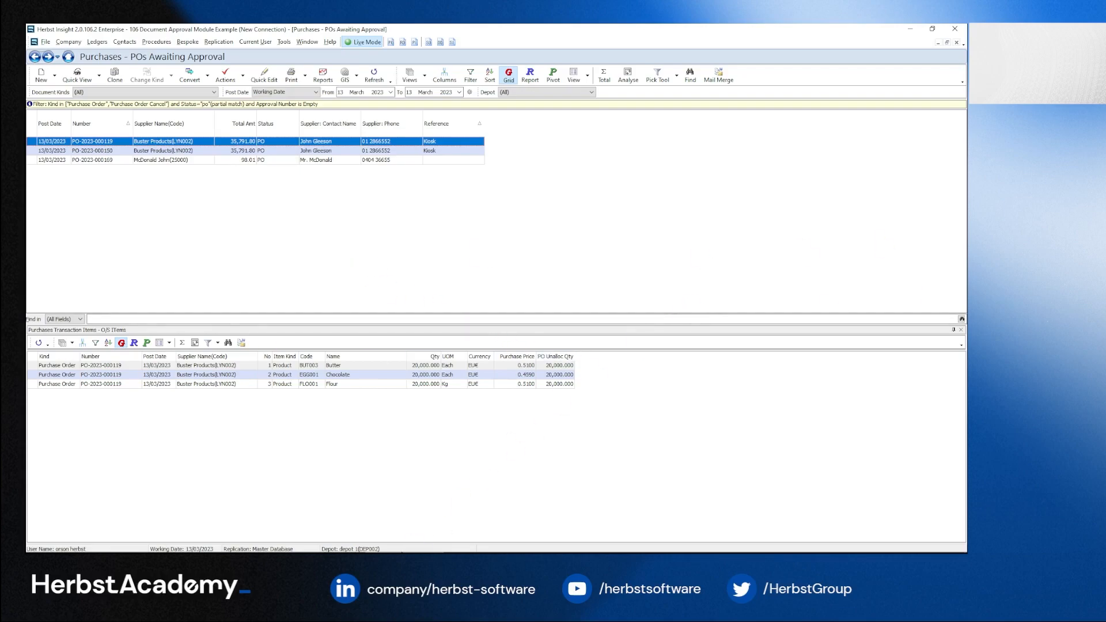
# Switch to the stores user's Herbst Insight window and list the approved purchase orders
pyautogui.click(485, 546)
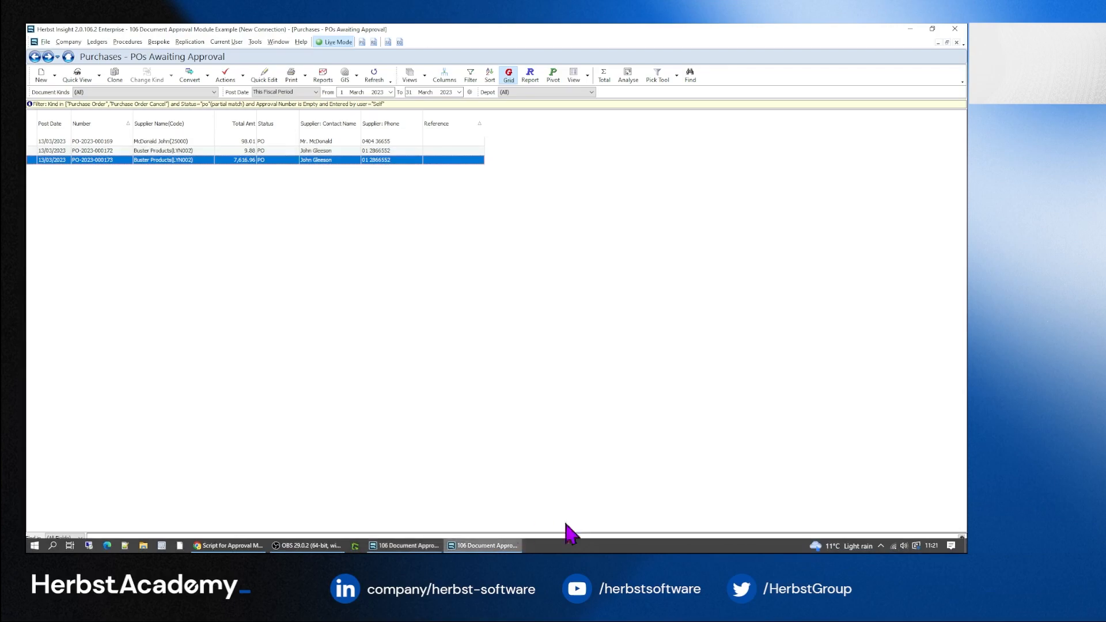
pyautogui.click(68, 55)
pyautogui.click(383, 150)
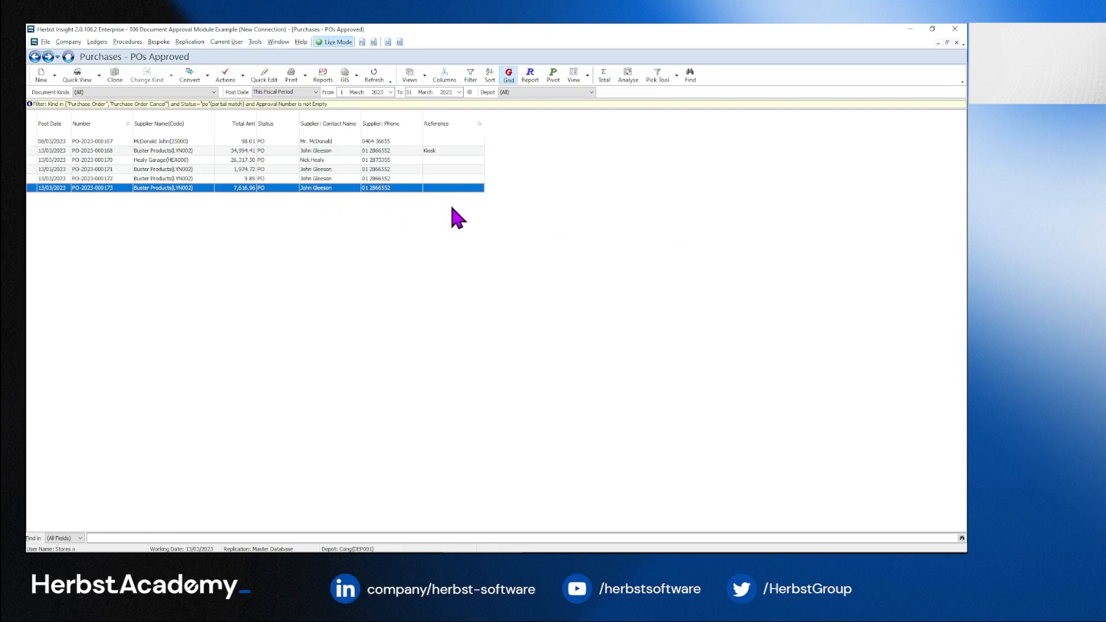
# Open the newest approved Buster Products order and check which editing options are offered for the order and its Steel B line
pyautogui.doubleClick(390, 188)
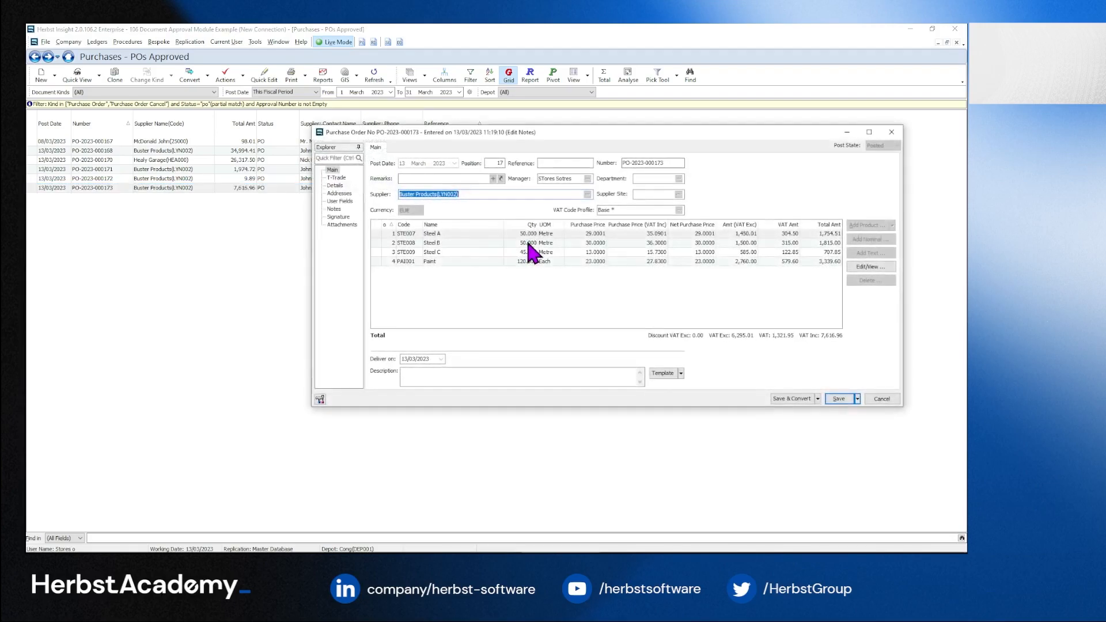
pyautogui.click(320, 399)
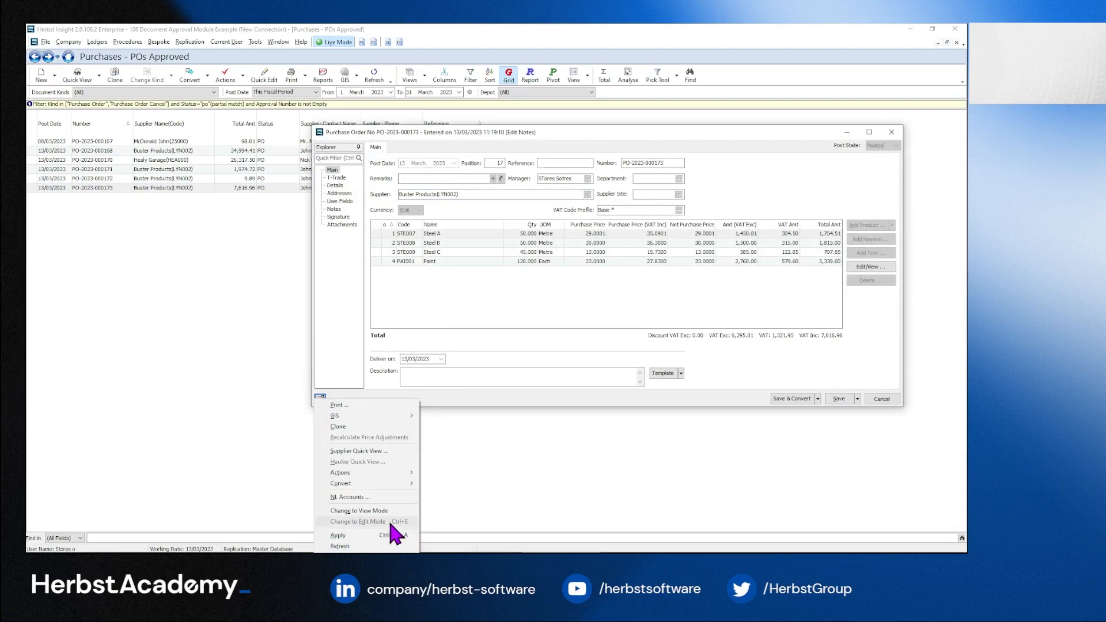
pyautogui.click(626, 244)
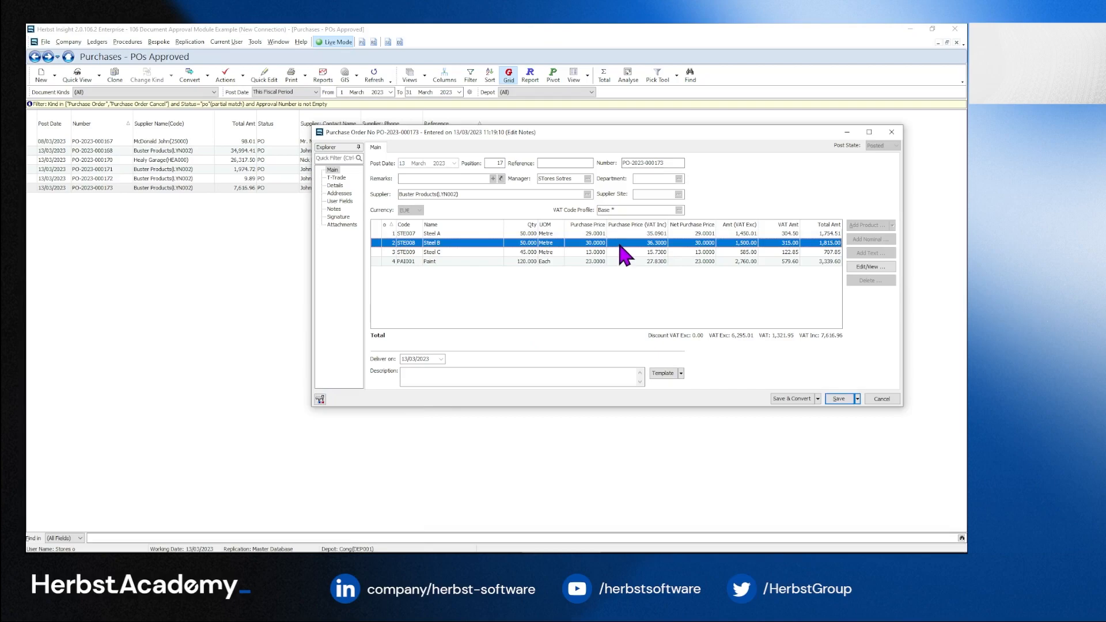
pyautogui.rightClick(541, 244)
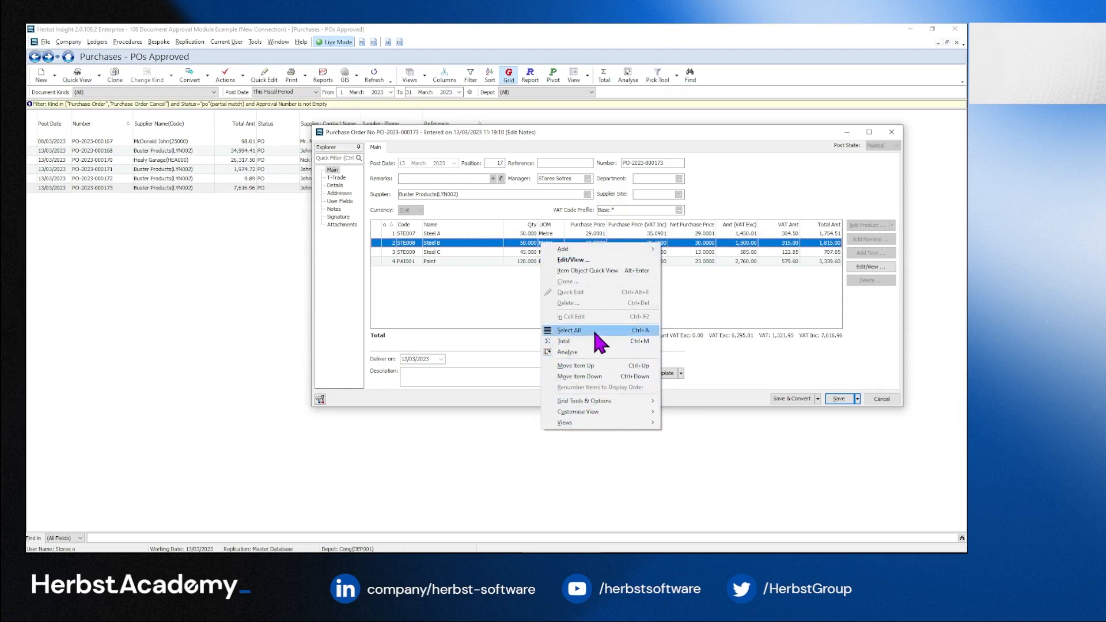
# Add the note "asdfdas" to the approved order's notes and save the order
pyautogui.click(335, 208)
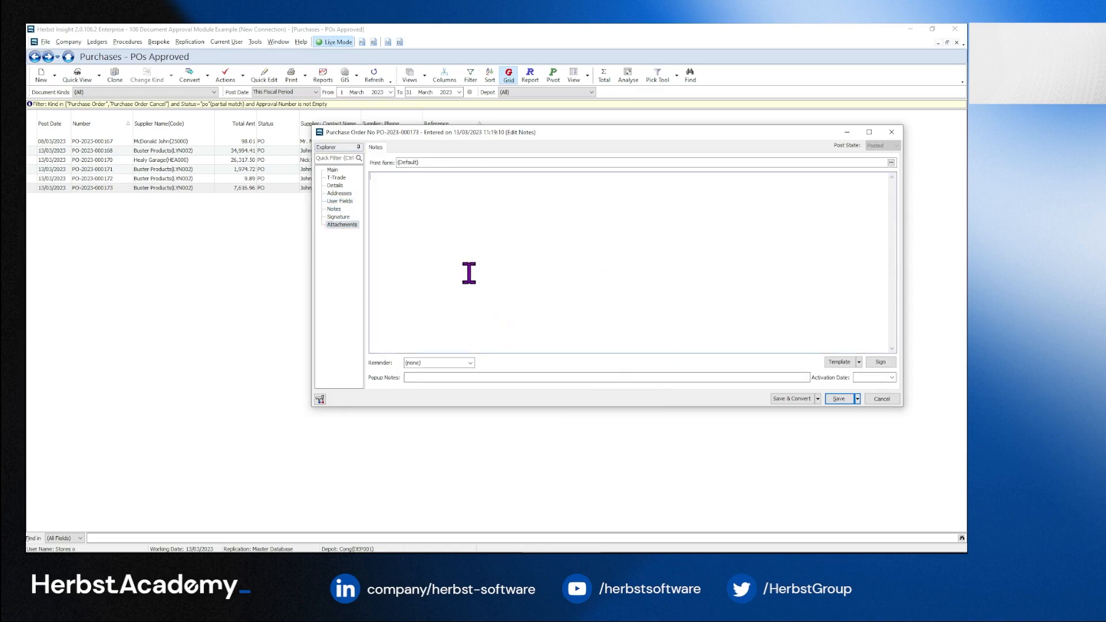
pyautogui.write('asdfdas')
pyautogui.click(838, 399)
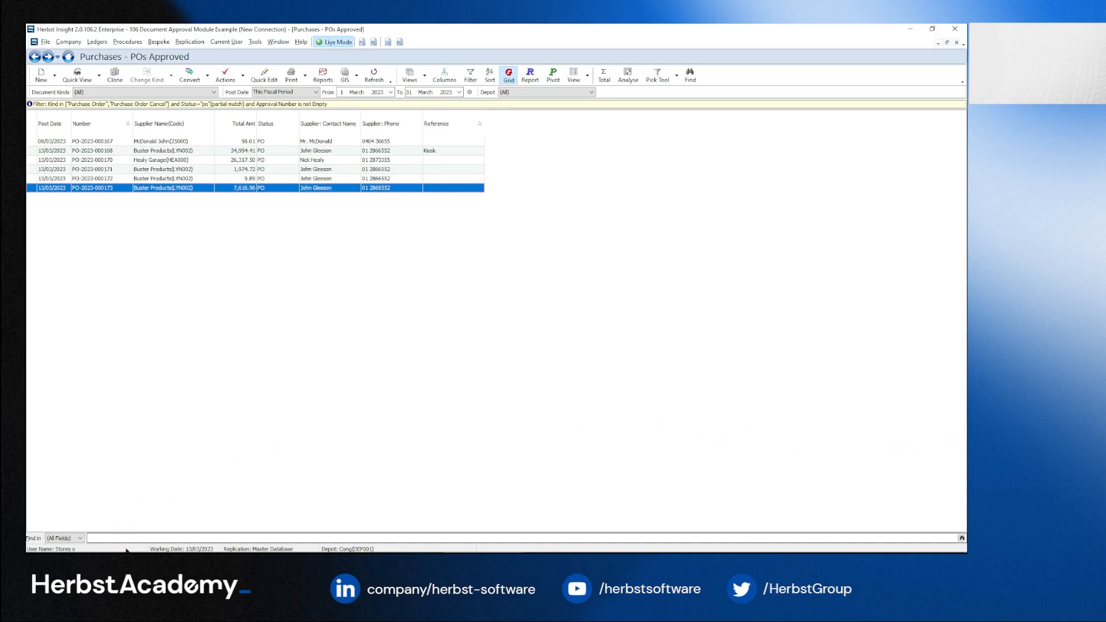
# Switch to the approver's Herbst Insight window and list the approved purchase orders
pyautogui.click(435, 549)
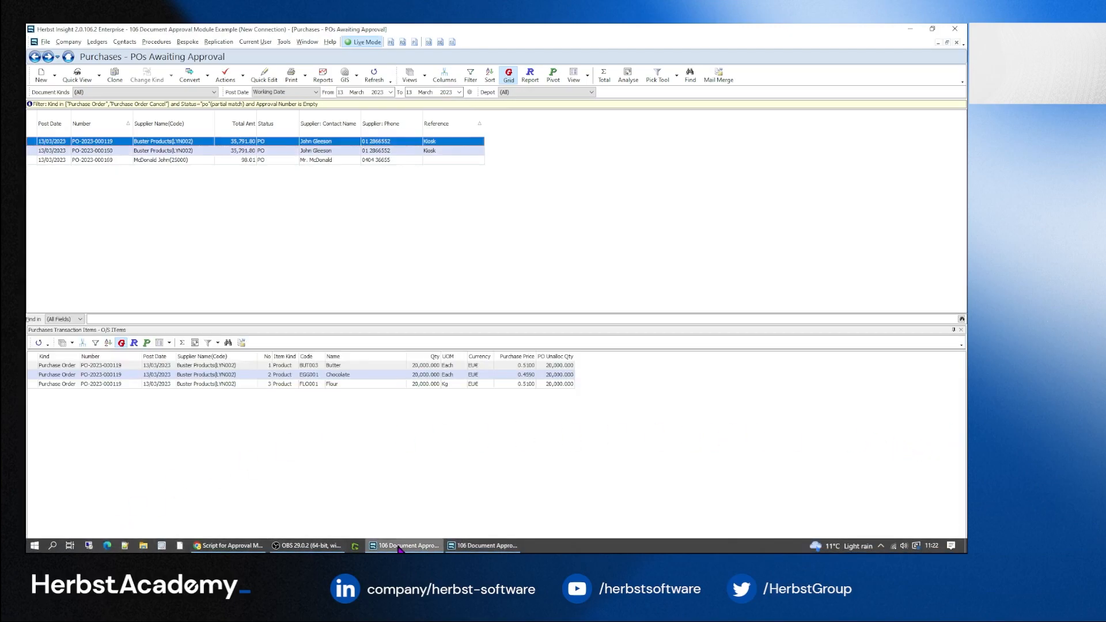
pyautogui.click(68, 55)
pyautogui.click(850, 180)
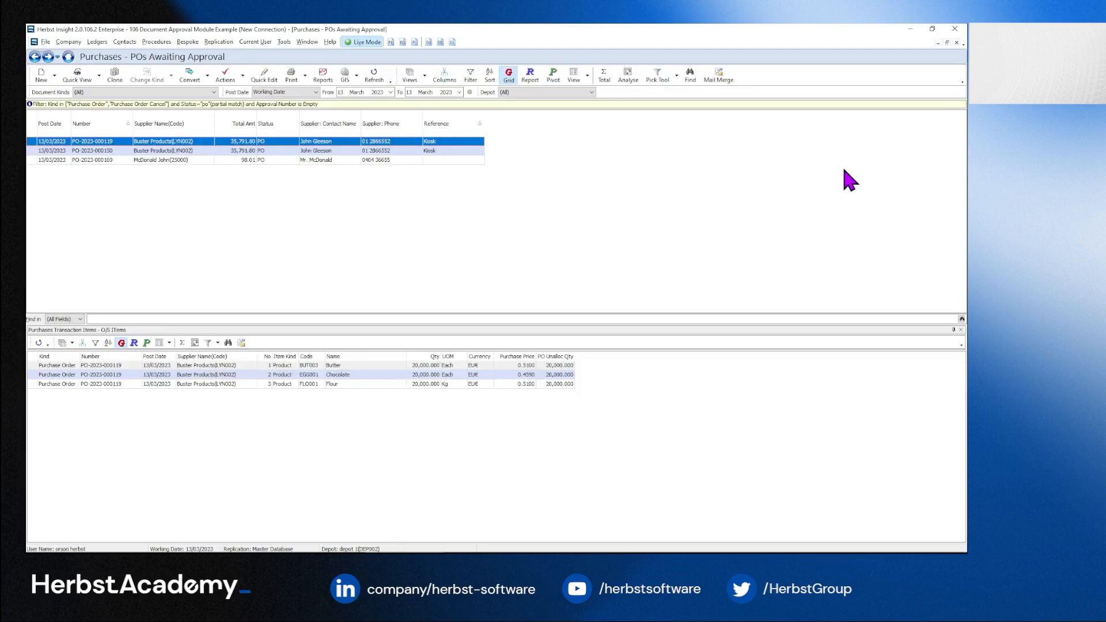
pyautogui.click(68, 56)
pyautogui.click(904, 172)
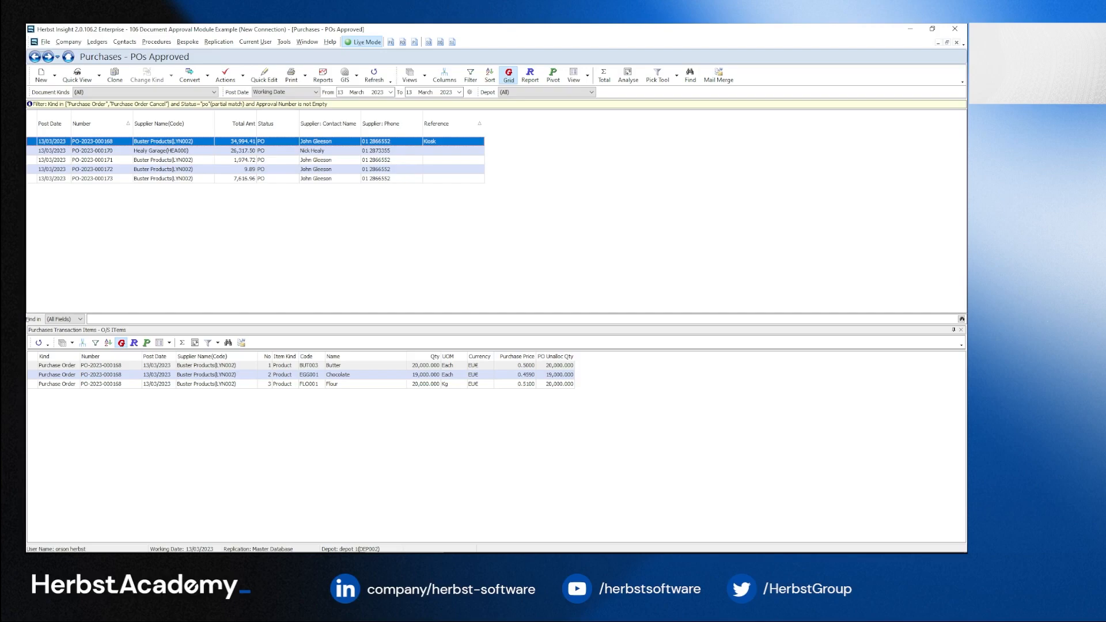
# Open the newest approved Buster Products order in edit mode as approver, and close it without saving
pyautogui.moveTo(369, 551)
pyautogui.doubleClick(305, 178)
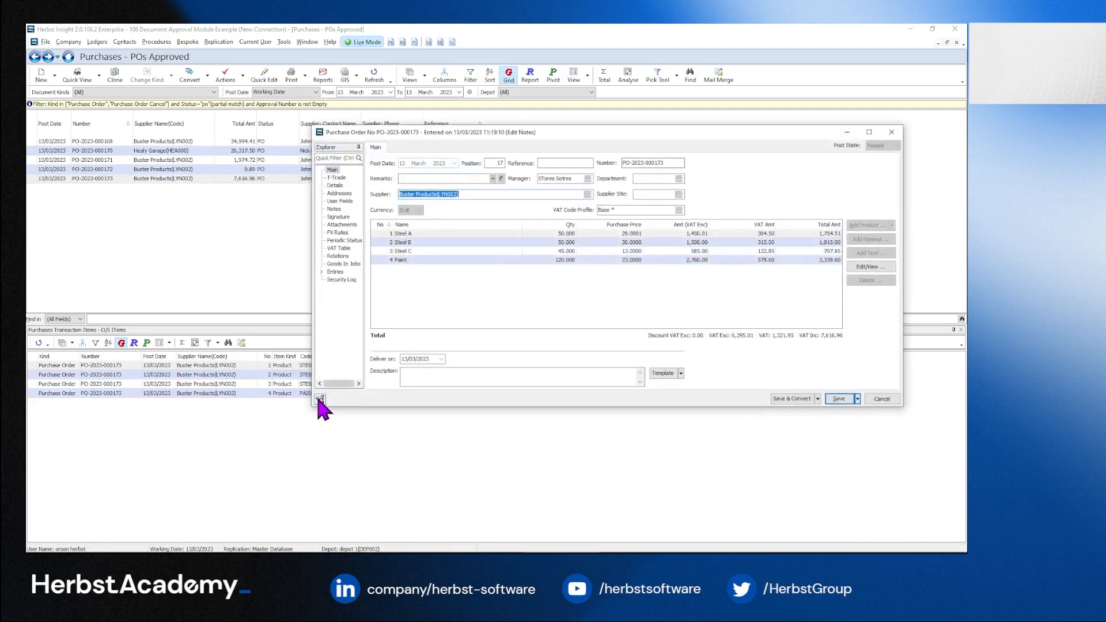
pyautogui.click(319, 397)
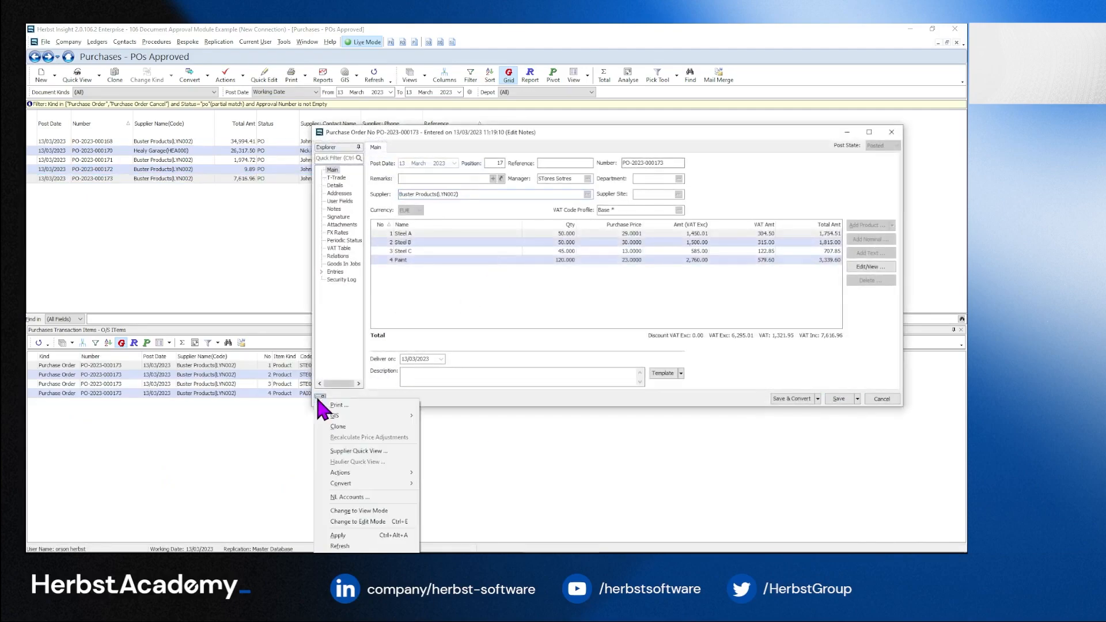
pyautogui.click(402, 522)
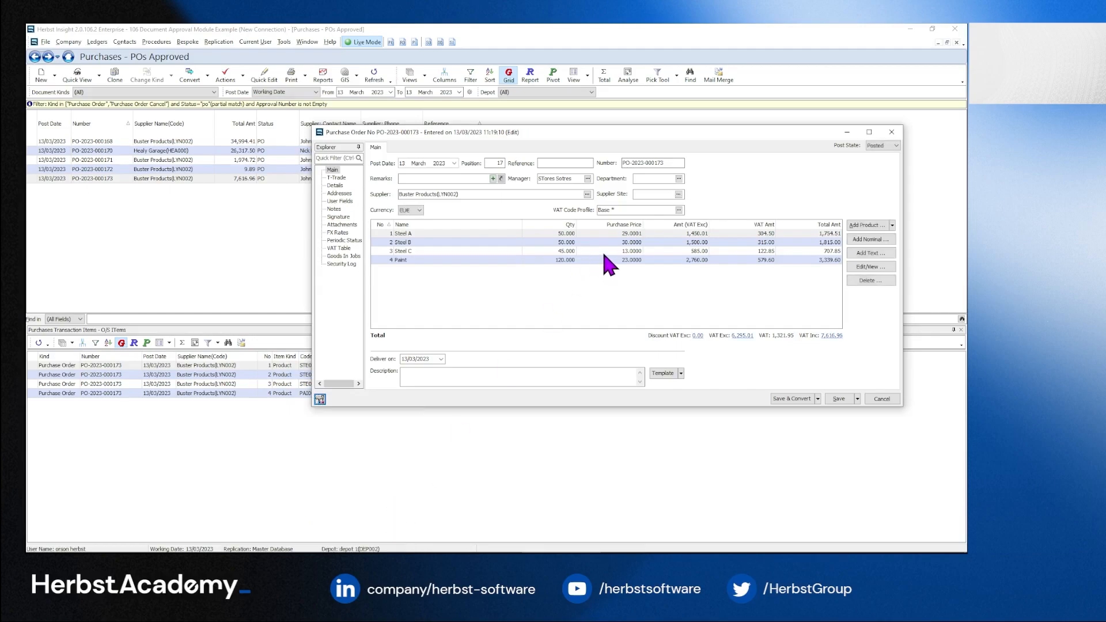
pyautogui.click(881, 400)
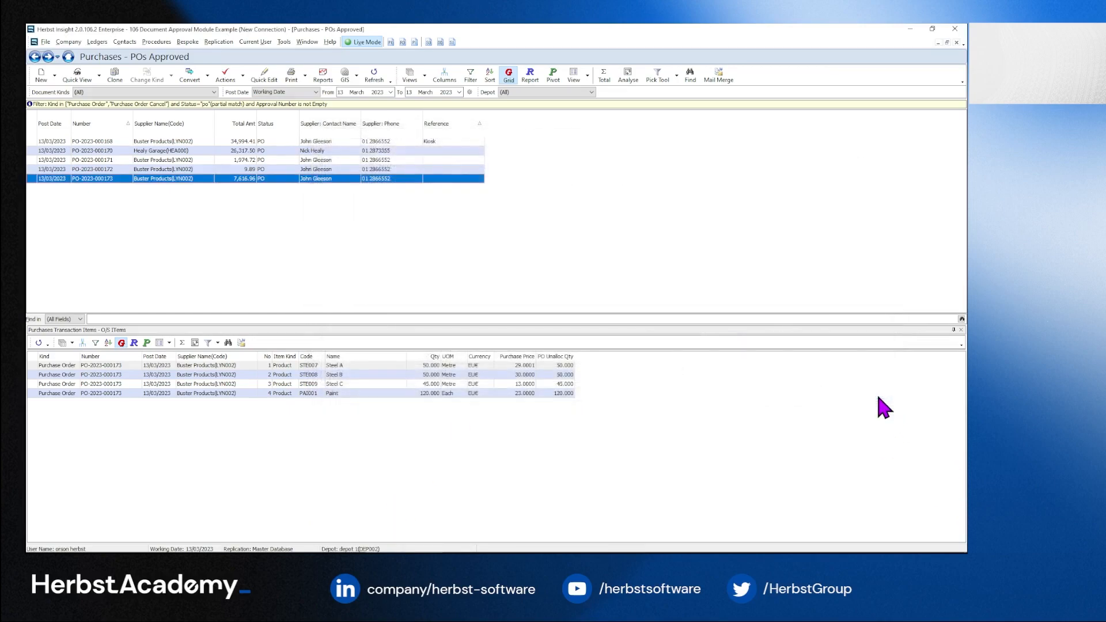